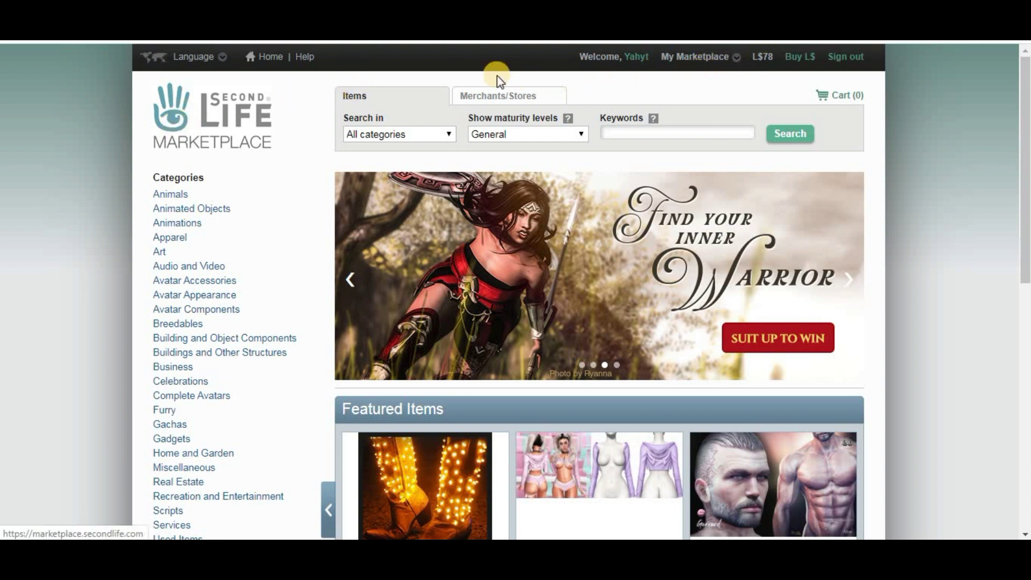
Step: Start creating a new store and open the Billing Information link in a new tab
click(736, 59)
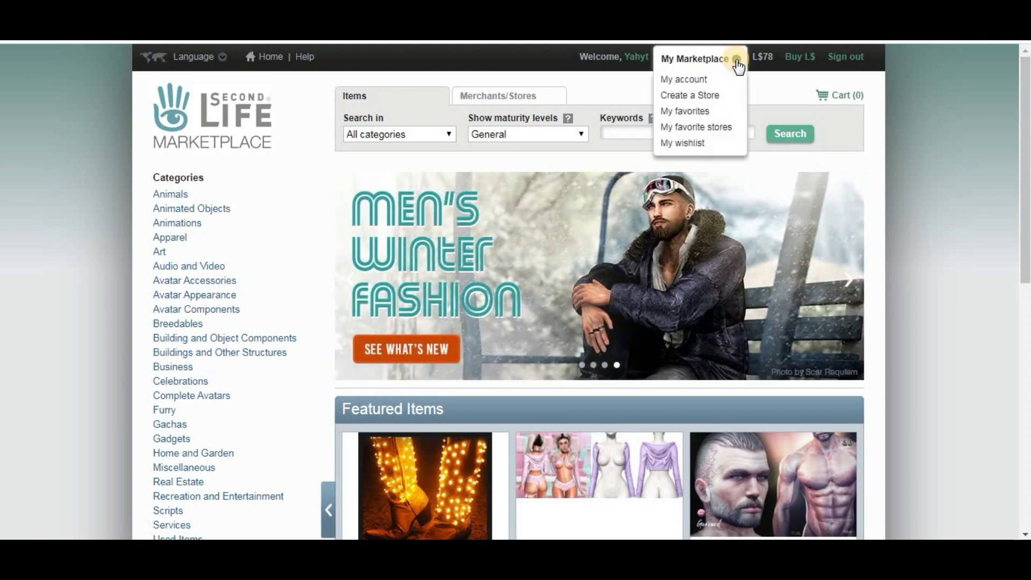
click(691, 96)
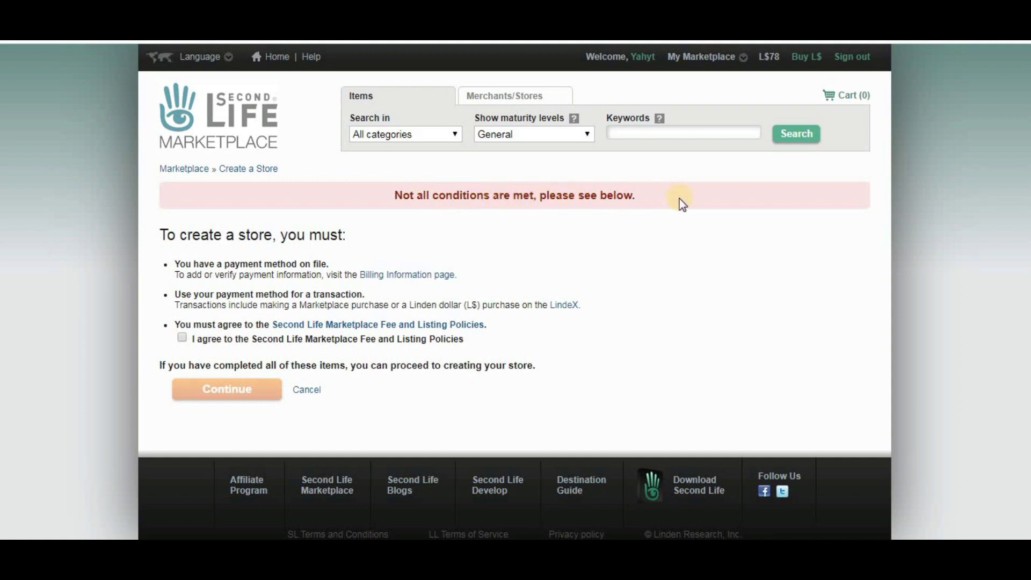
right_click(393, 278)
click(420, 283)
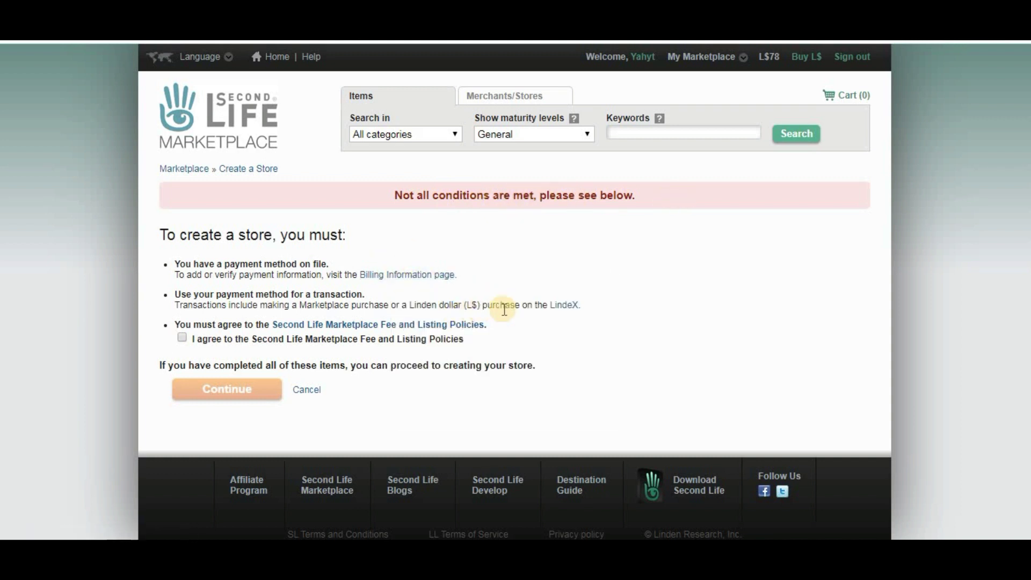
key(ctrl+Tab)
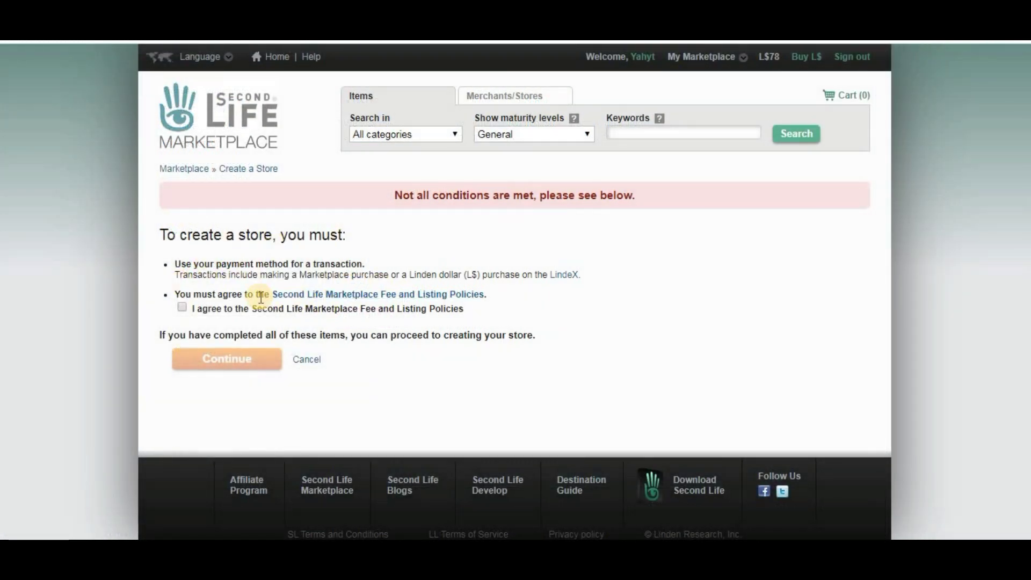
Step: Agree to the Marketplace Fee and Listing Policies and order L$516 for US$3.49
click(208, 305)
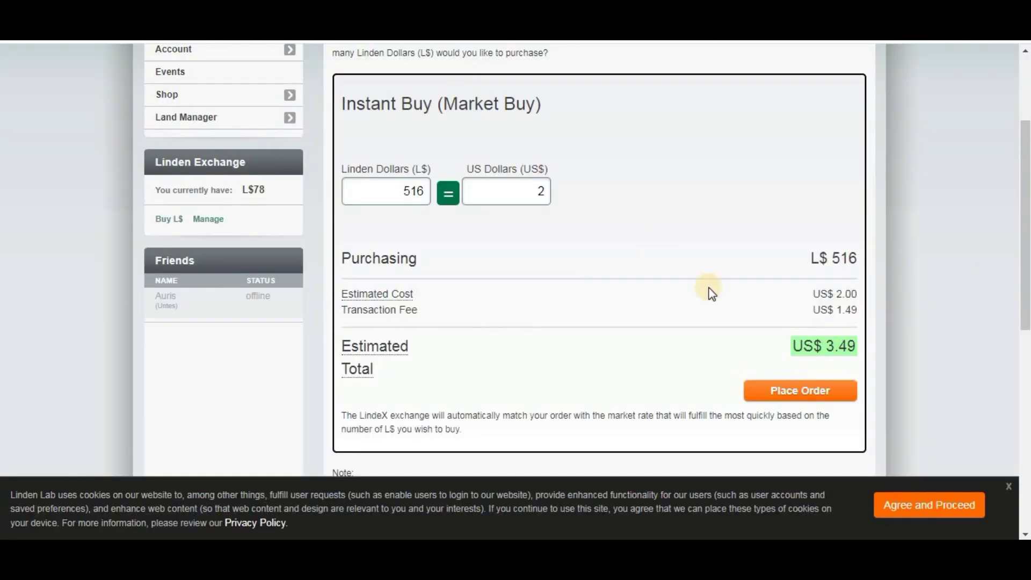
click(818, 392)
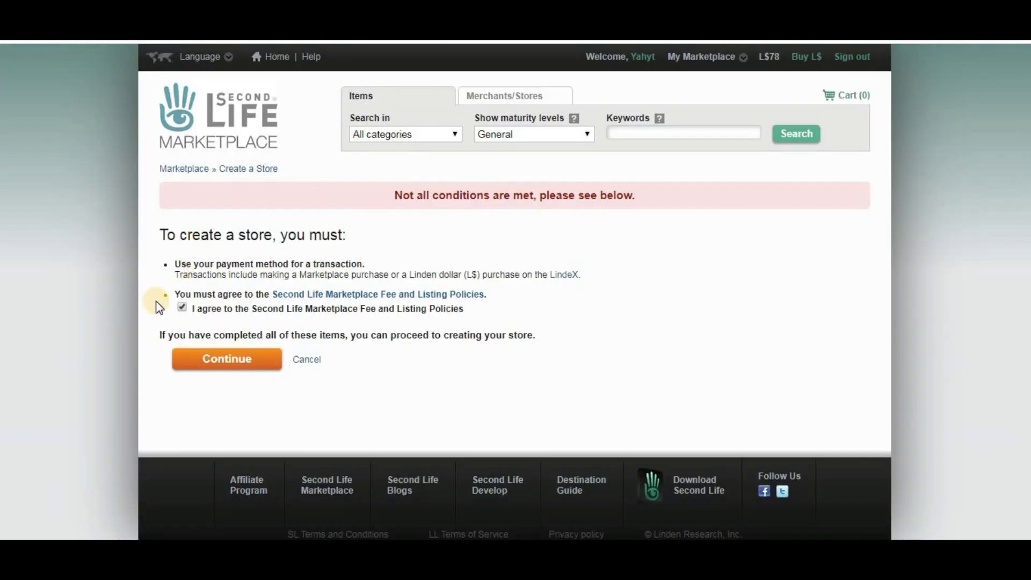
Step: Create the store and enter Balu as the Store Name in Edit store information
click(210, 370)
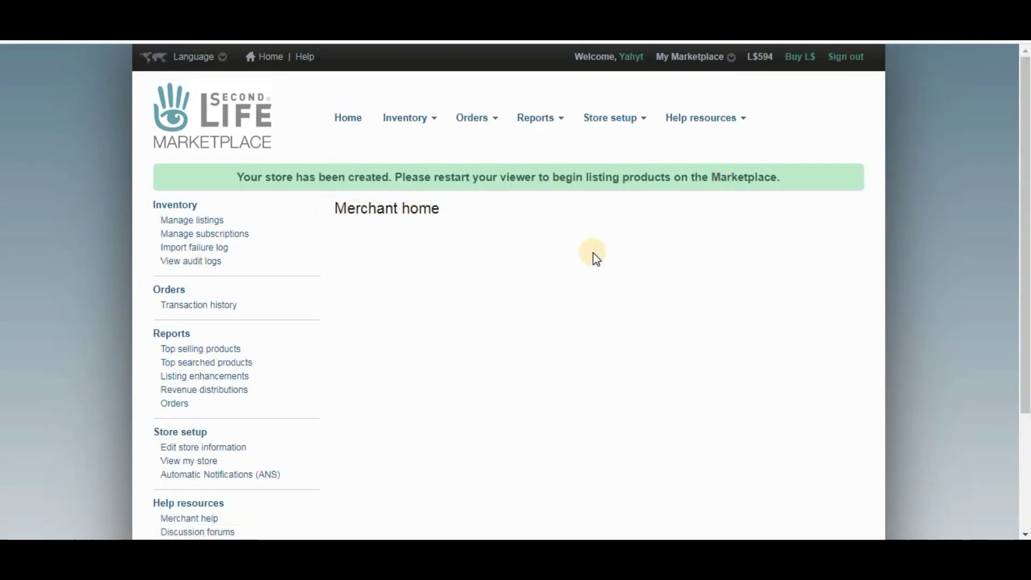
click(617, 123)
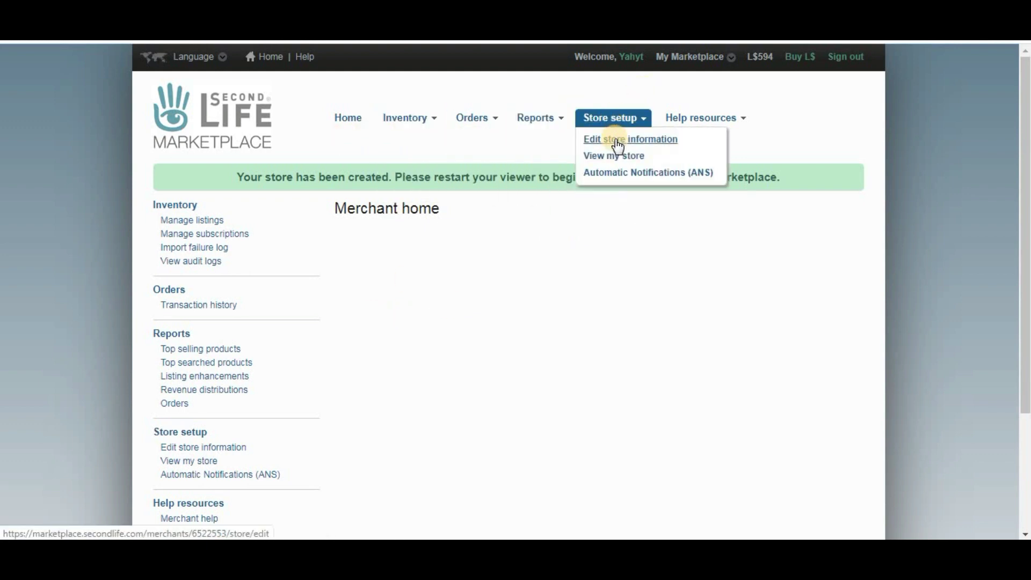
click(619, 144)
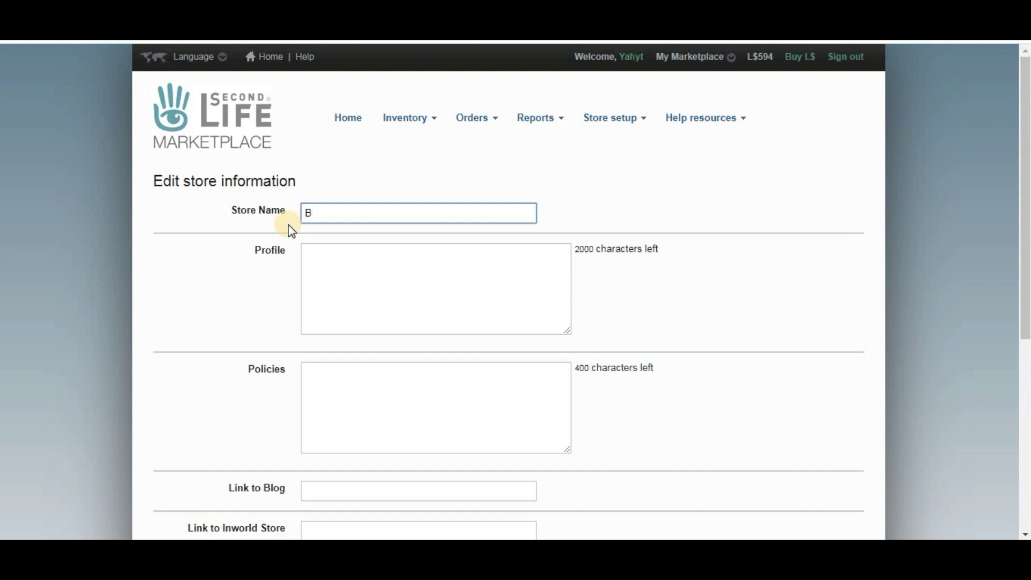
click(329, 255)
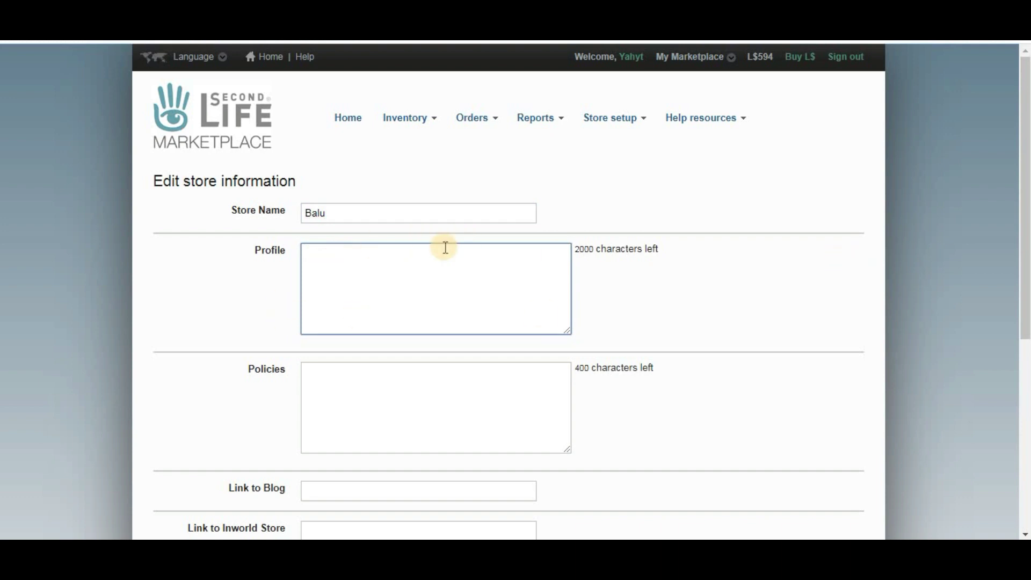
scroll(424, 326, down, 4)
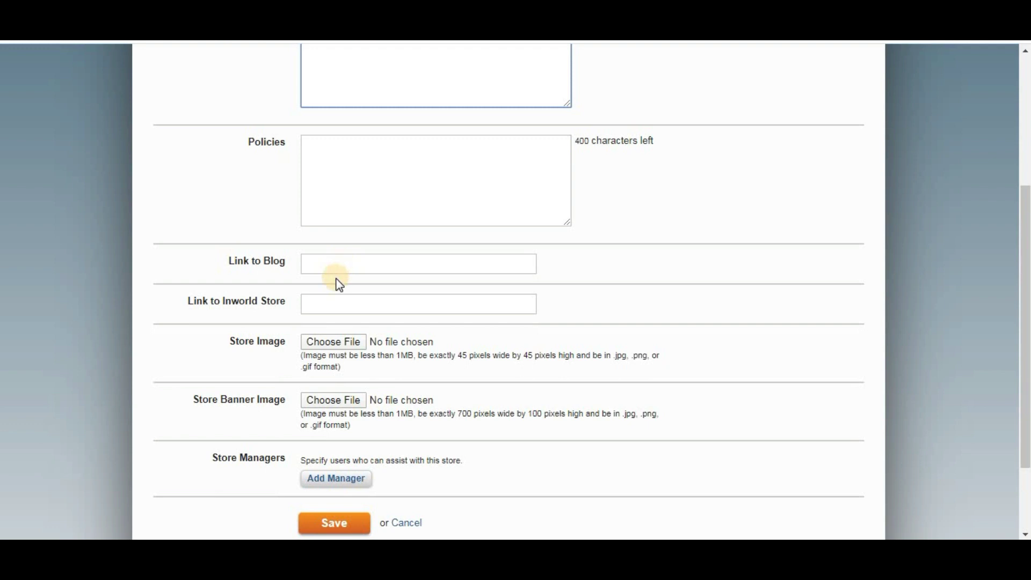
scroll(354, 268, down, 2)
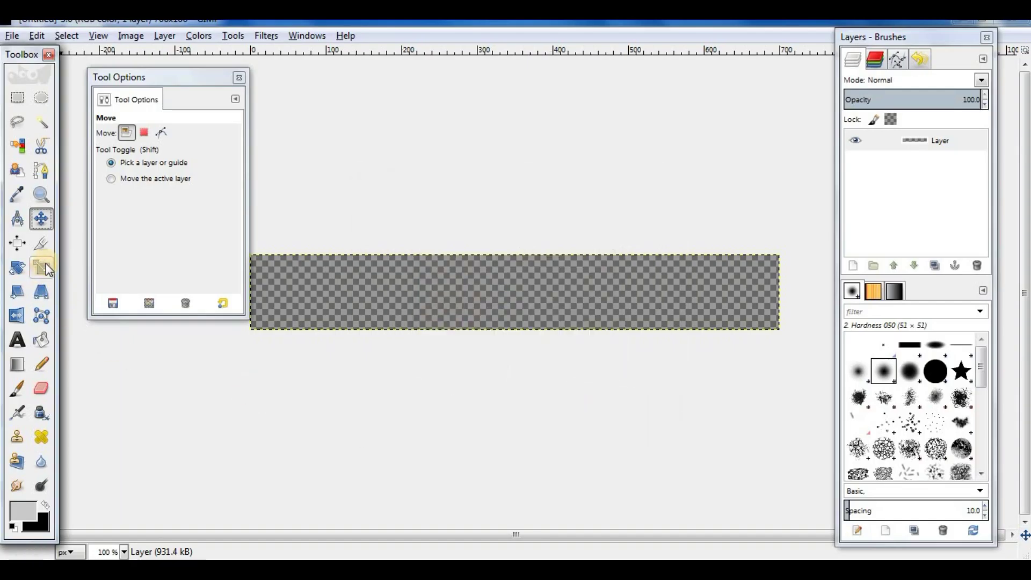
Step: Bucket-fill the 700×100 banner canvas light grey and add a new layer above it
click(41, 340)
click(490, 295)
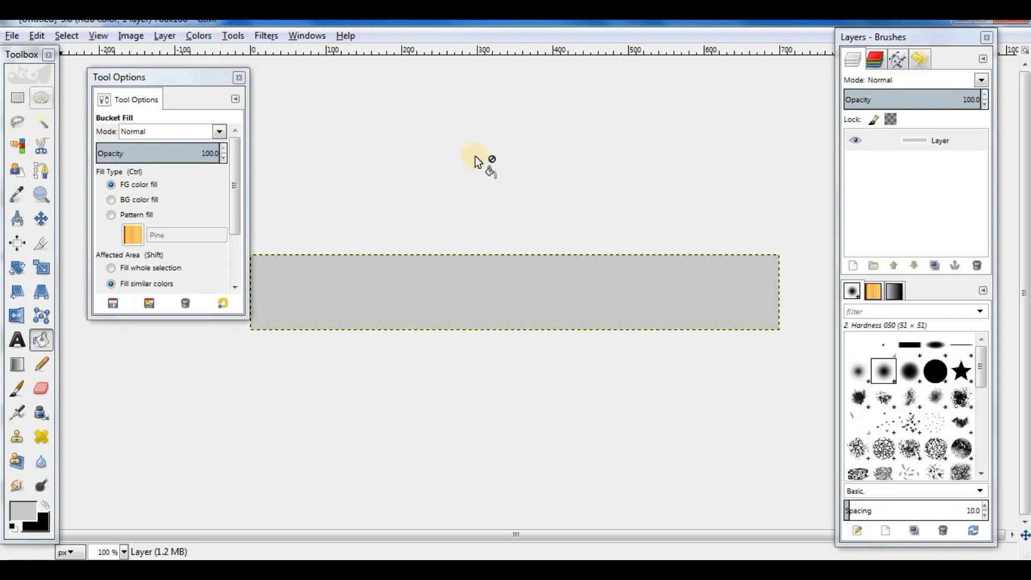
click(854, 266)
click(517, 410)
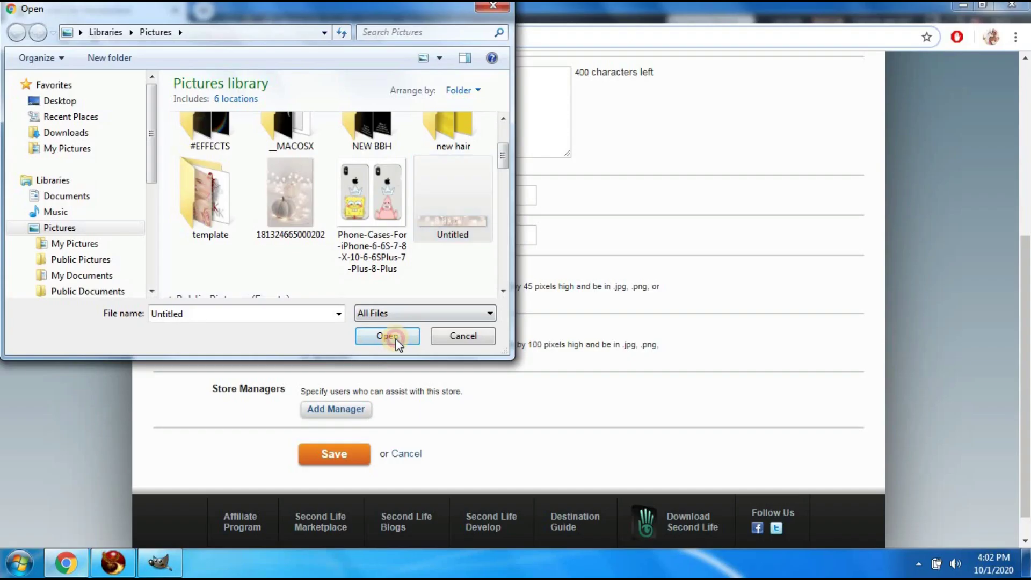
Step: Upload Untitled.png as the store image and banner, then view the Balu store page
click(394, 338)
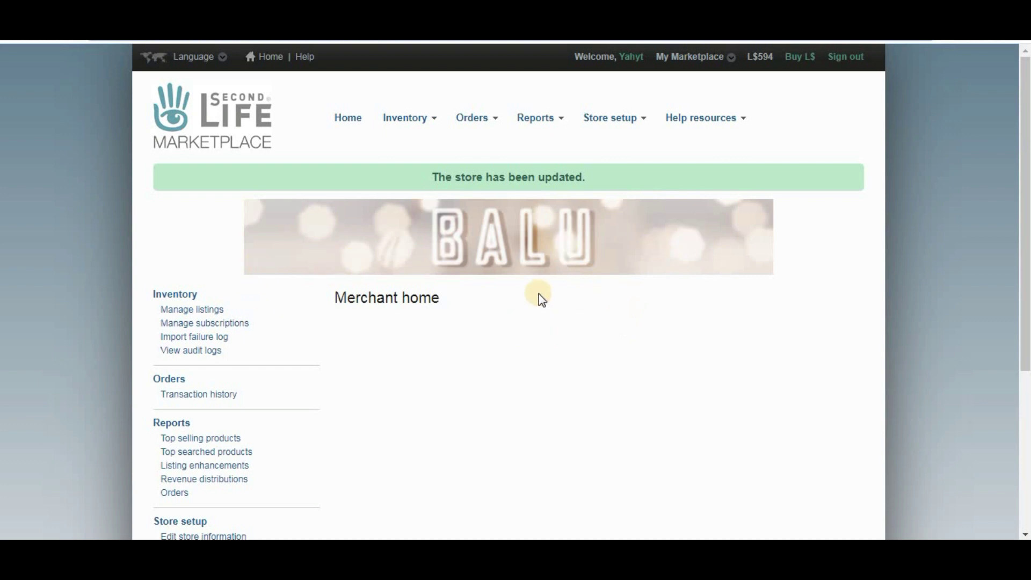
click(723, 58)
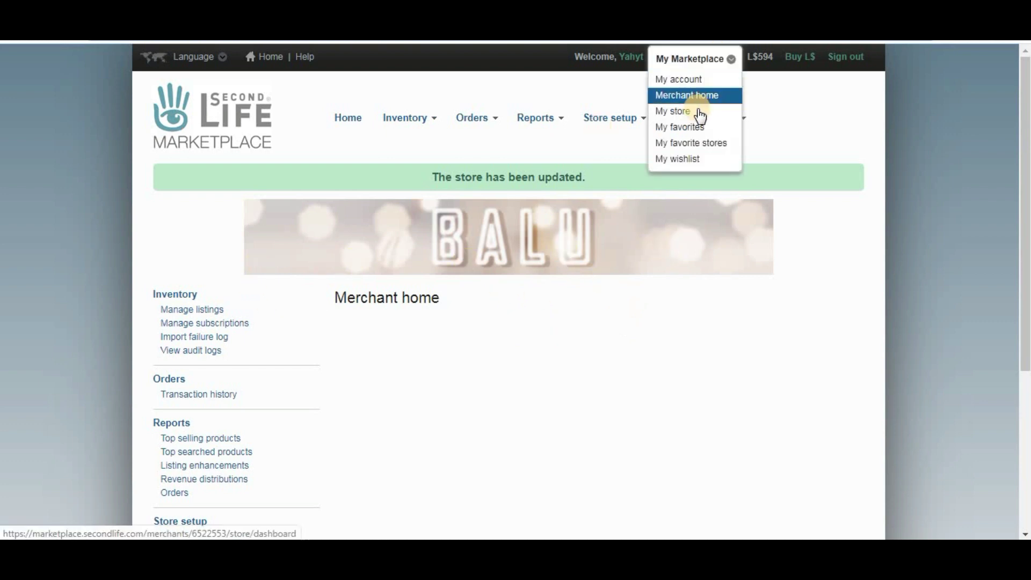
click(698, 112)
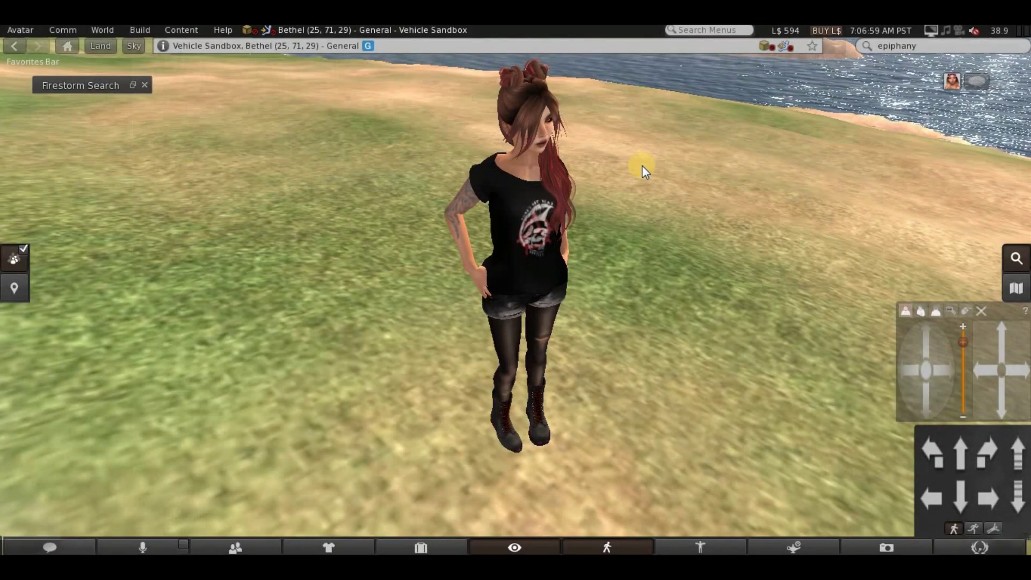
click(17, 30)
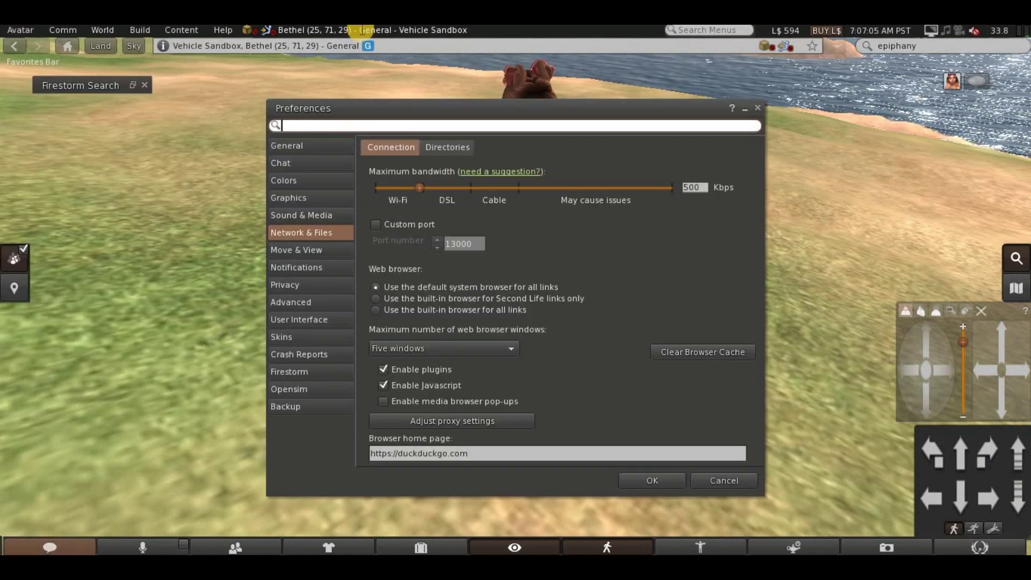
click(330, 235)
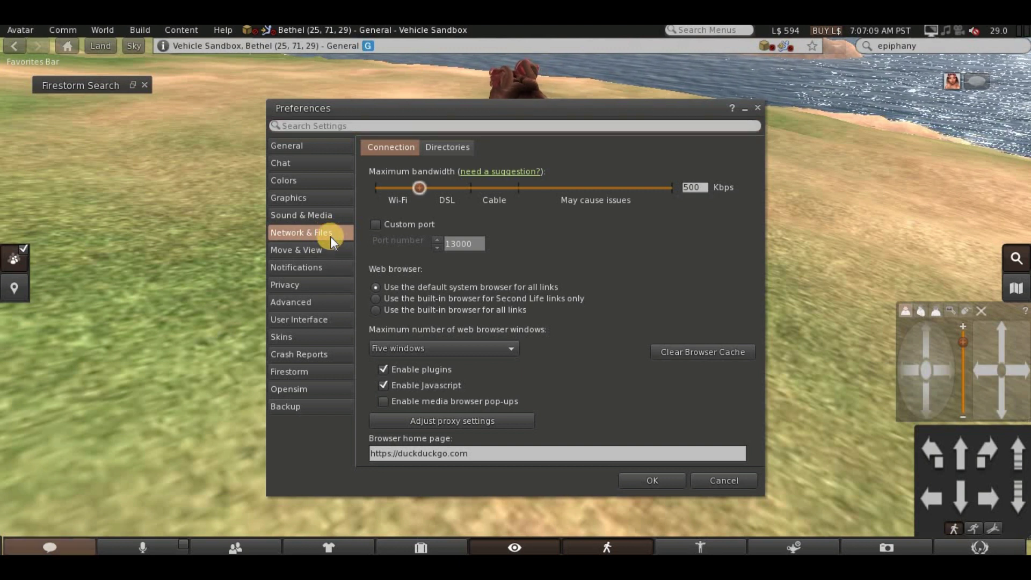
click(375, 299)
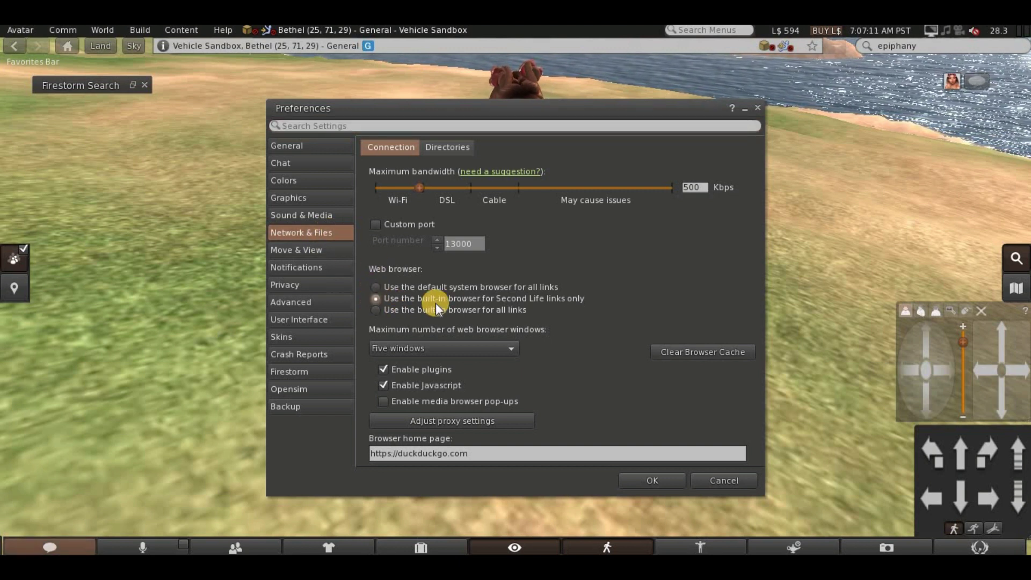
click(375, 288)
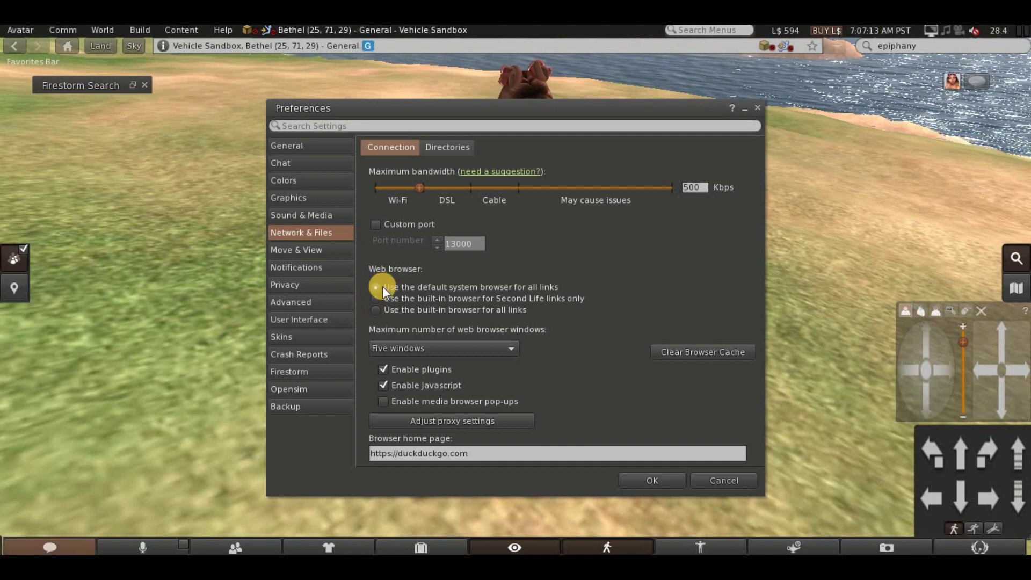
click(658, 481)
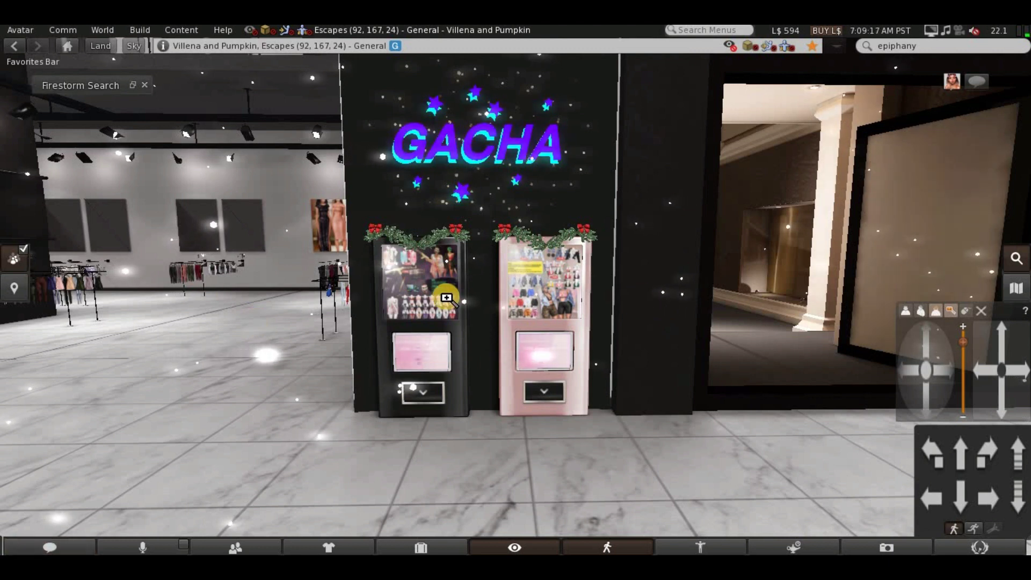
Step: Choose the Maitreya size on the gacha machine and pay L$75 to play
scroll(587, 283, up, 5)
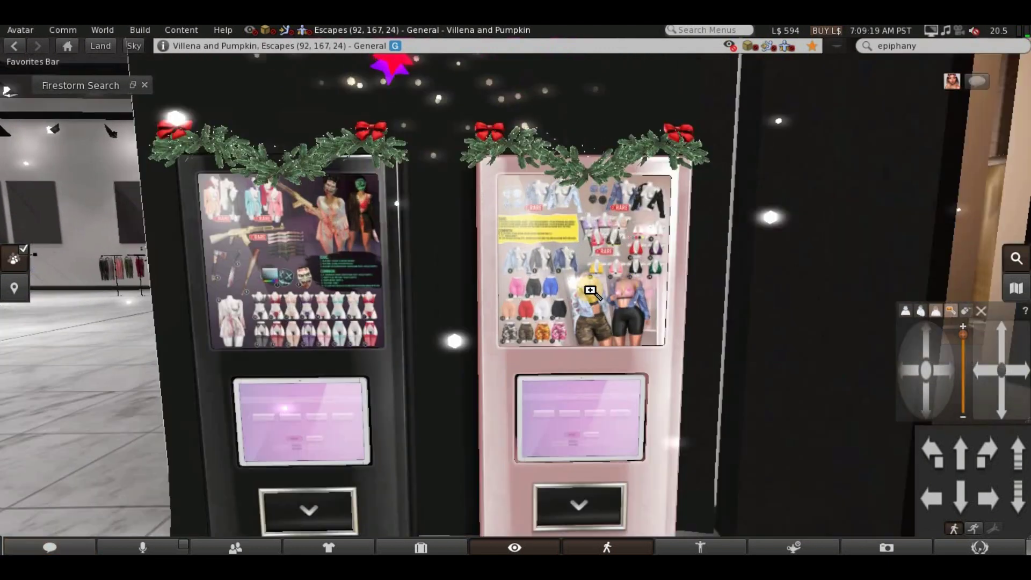
scroll(591, 291, up, 5)
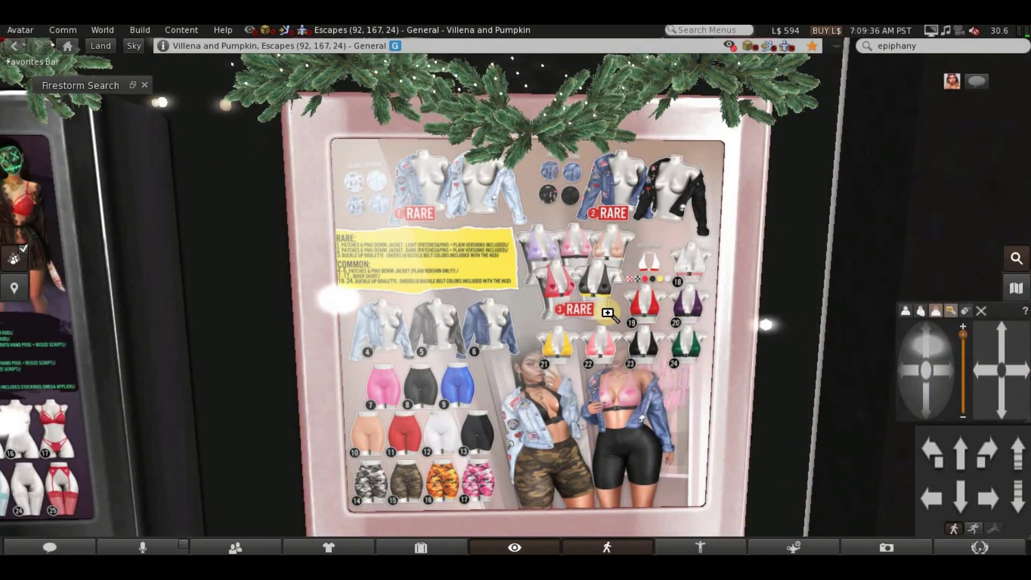
scroll(608, 313, up, 2)
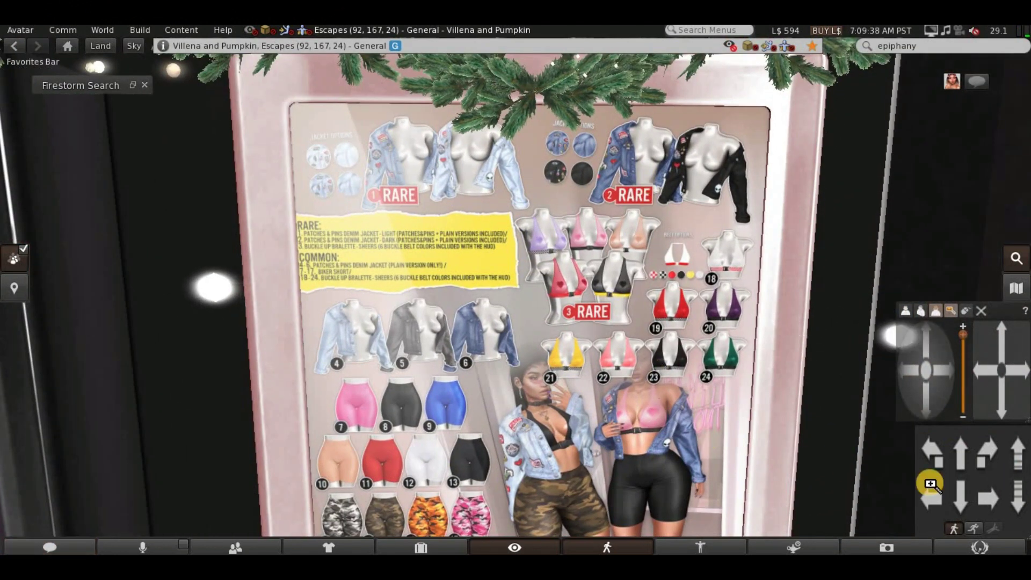
click(1005, 395)
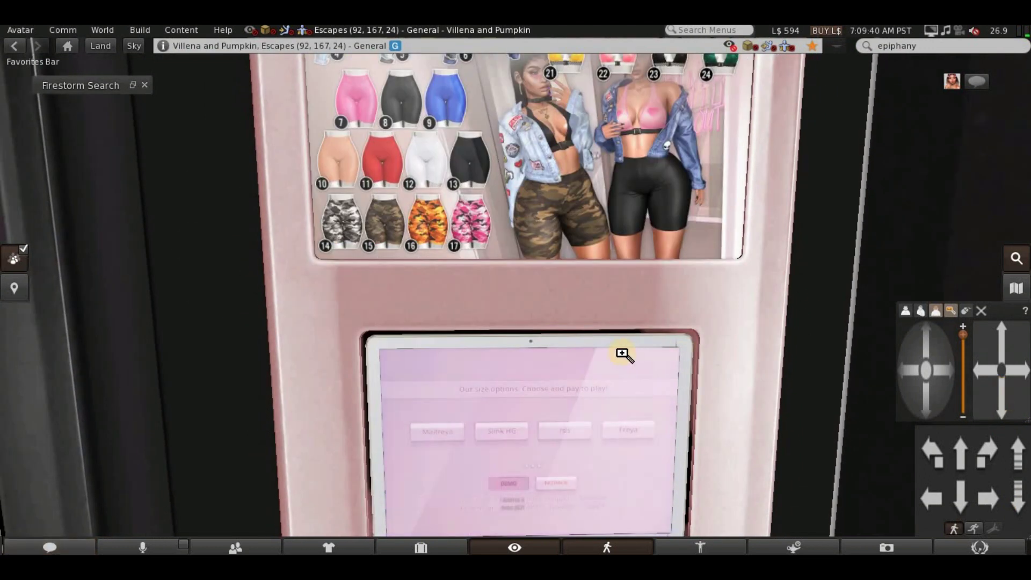
click(623, 356)
click(597, 442)
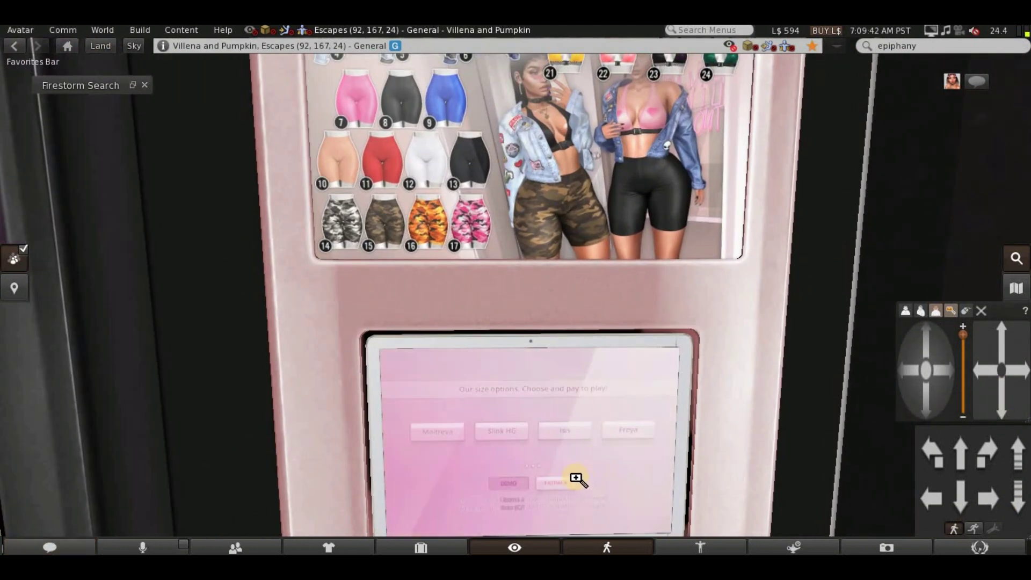
click(444, 432)
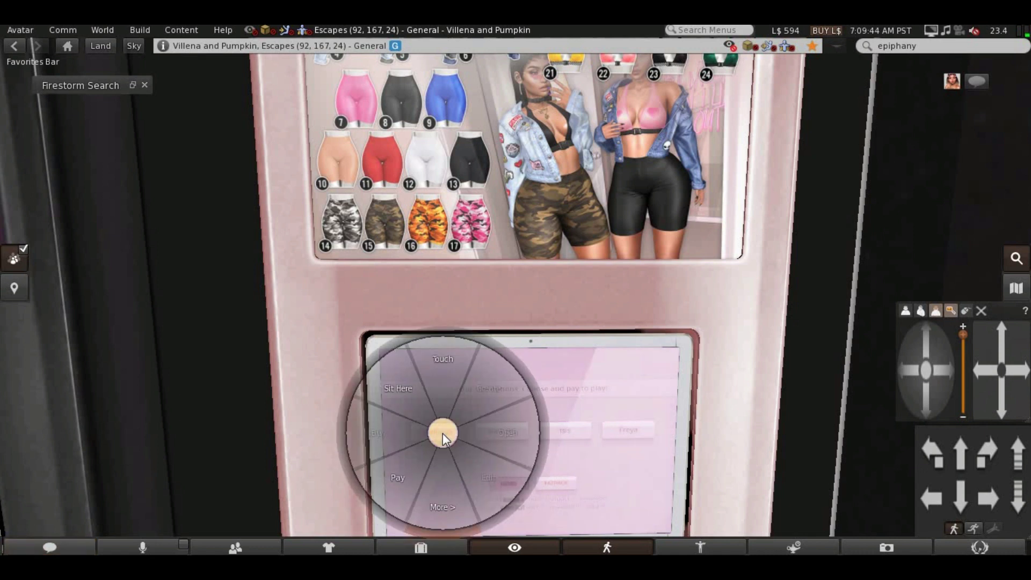
click(410, 454)
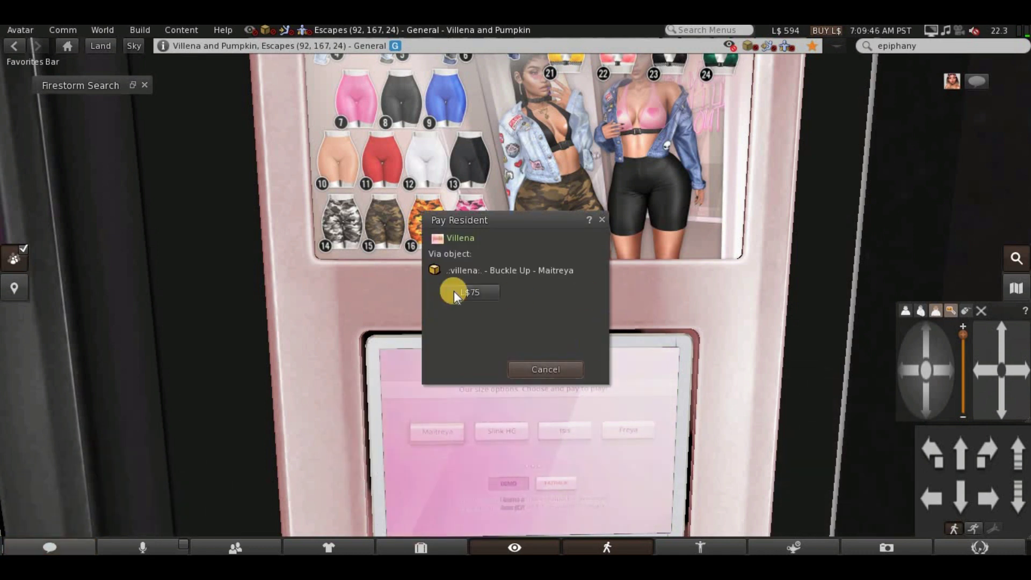
click(470, 293)
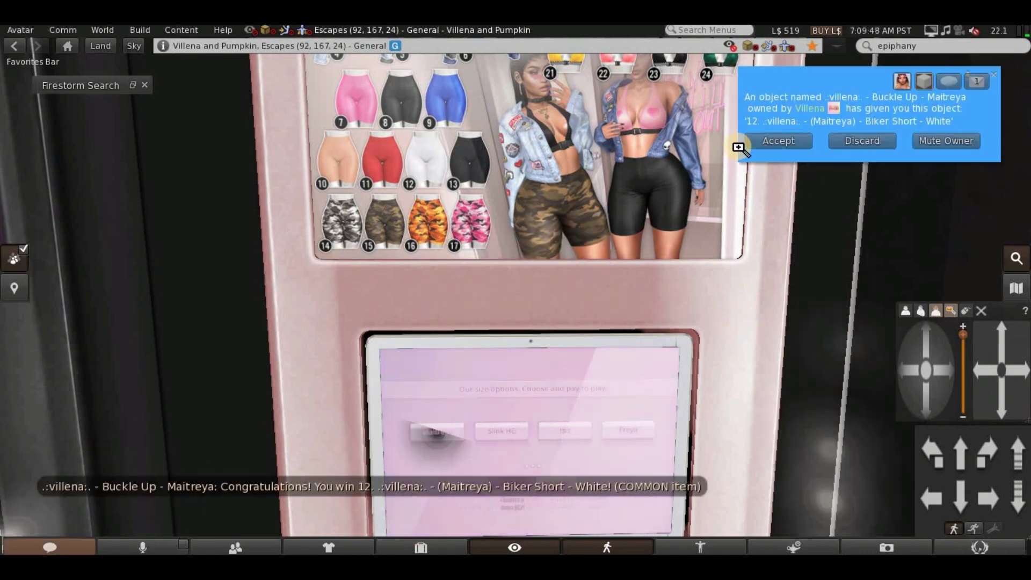
Step: Accept the won Biker Short - White prize and inspect the shorts on the vendor
click(779, 142)
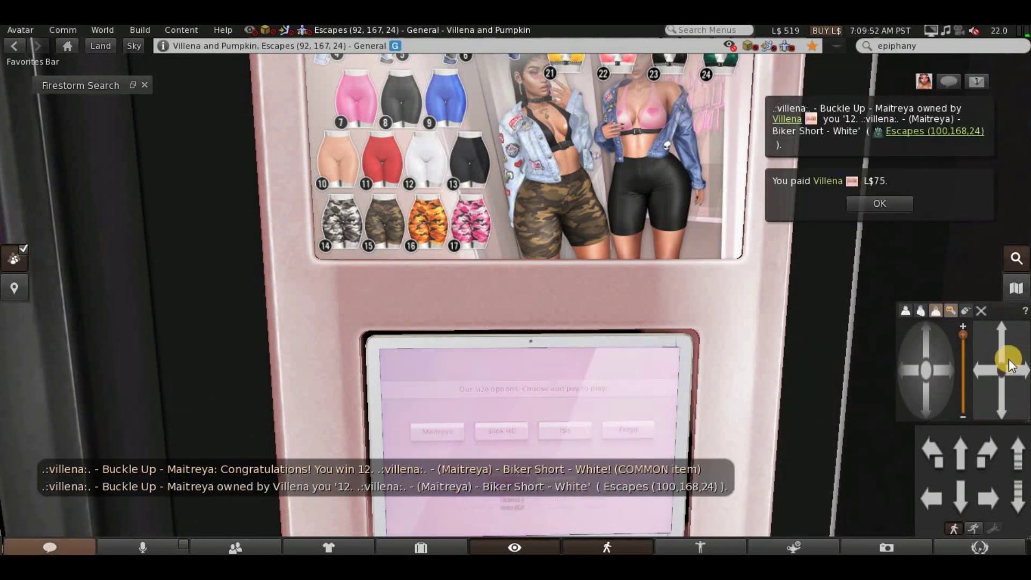
scroll(559, 396, up, 1)
alt+click(556, 392)
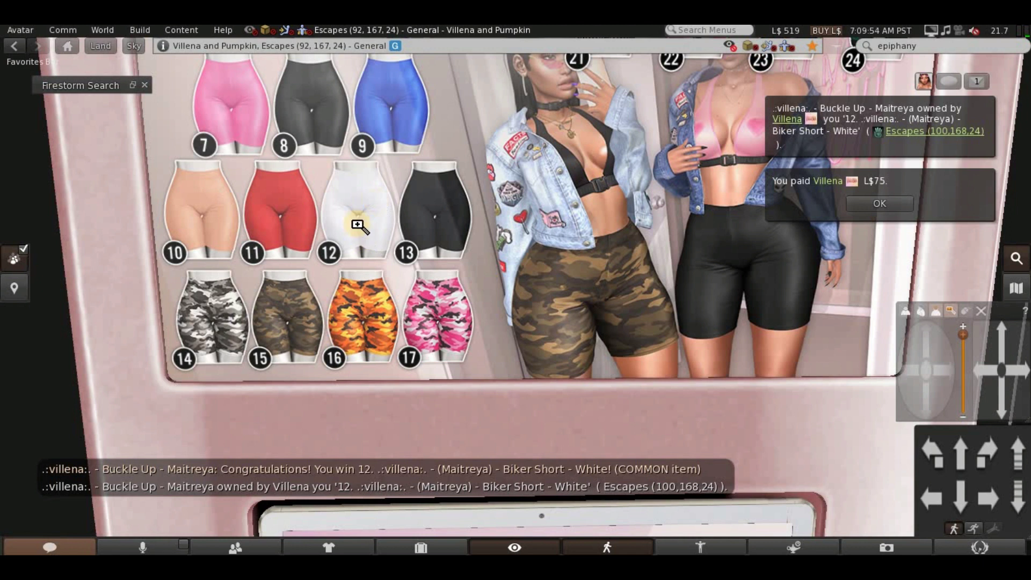
scroll(569, 325, down, 3)
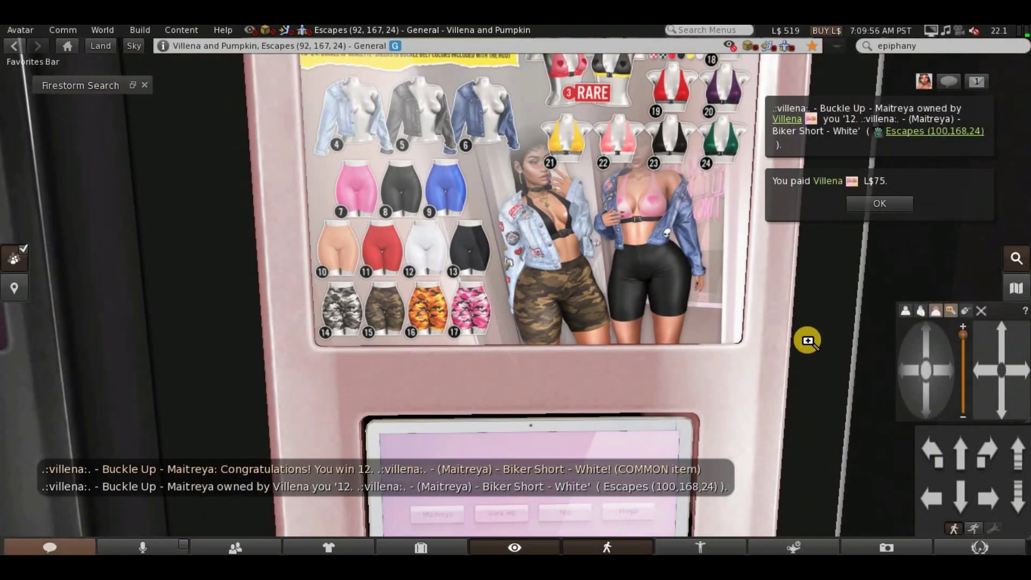
scroll(552, 375, down, 3)
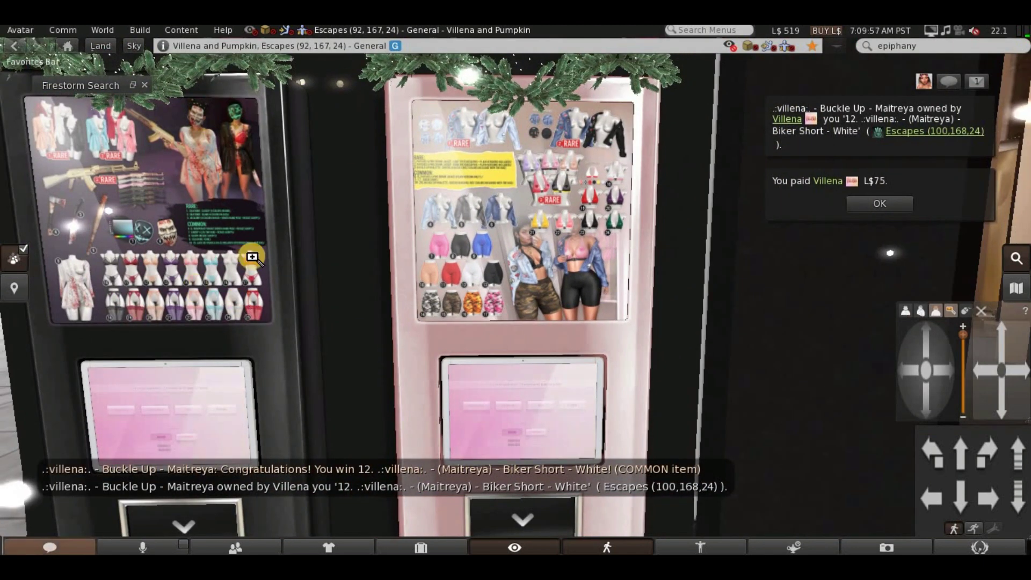
scroll(436, 170, down, 2)
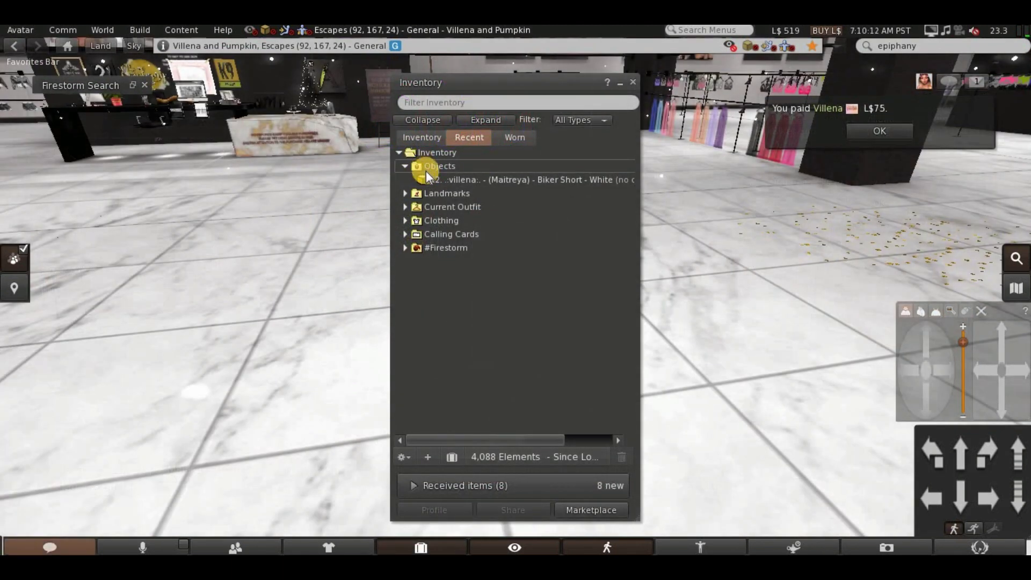
Step: Open Marketplace Listings and drag the Biker Short - White item into it
right_click(462, 179)
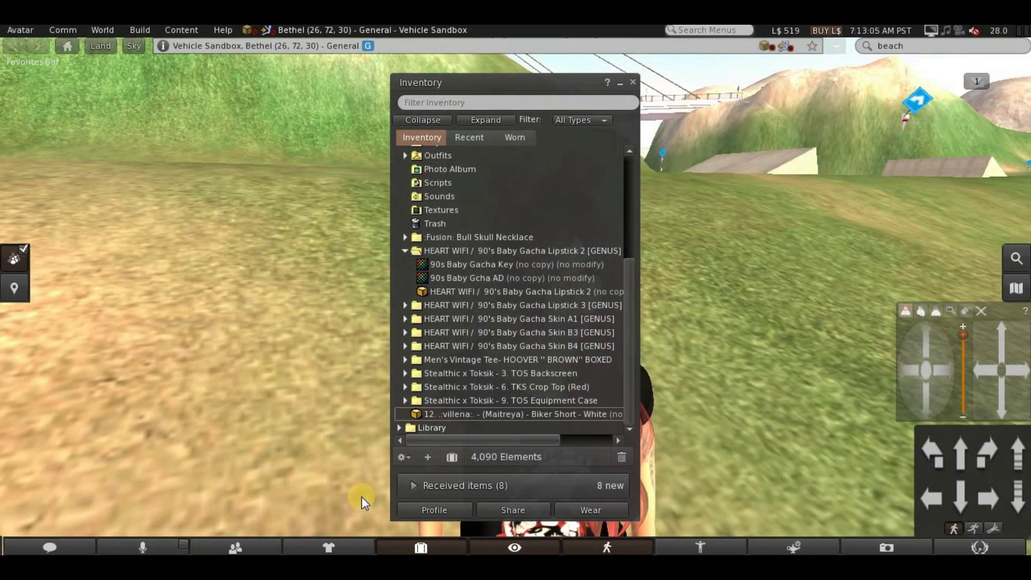
right_click(463, 418)
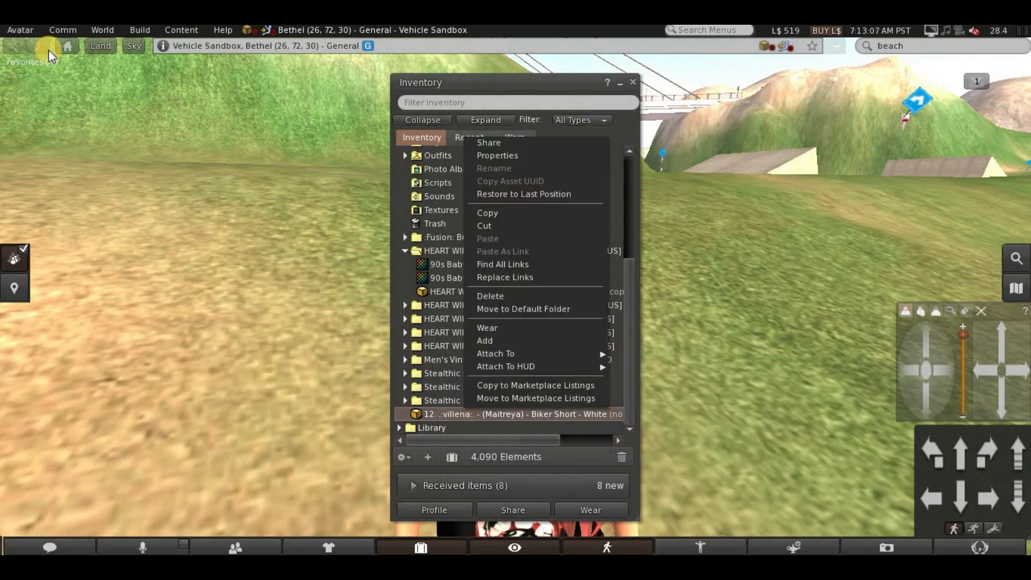
click(10, 31)
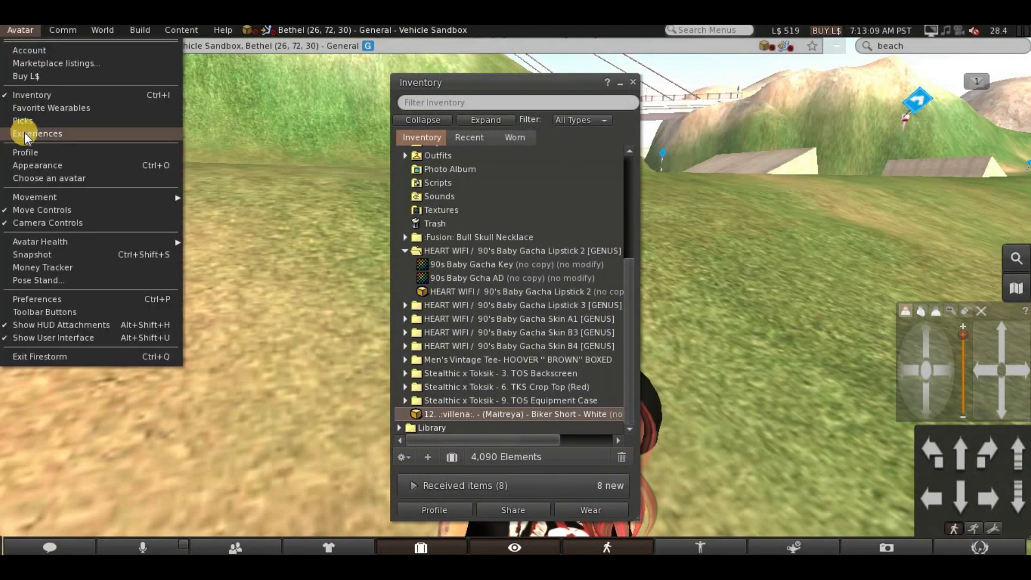
click(51, 63)
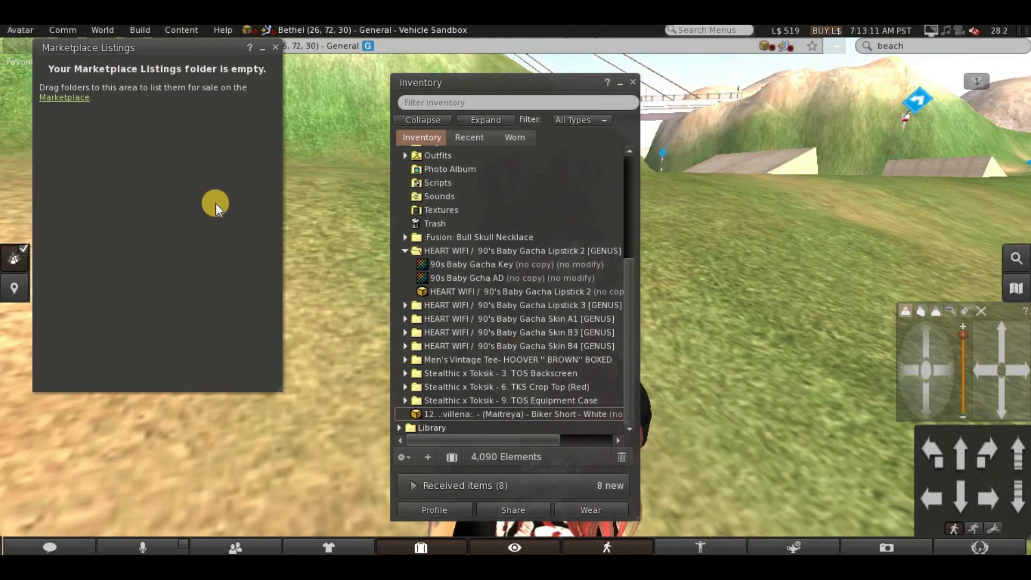
right_click(465, 412)
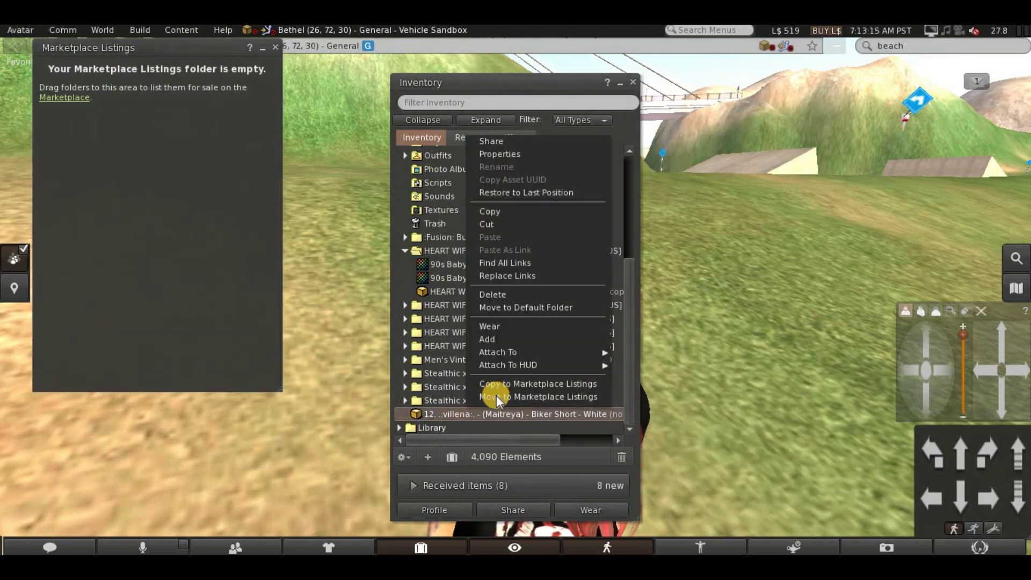
drag(441, 418, 156, 173)
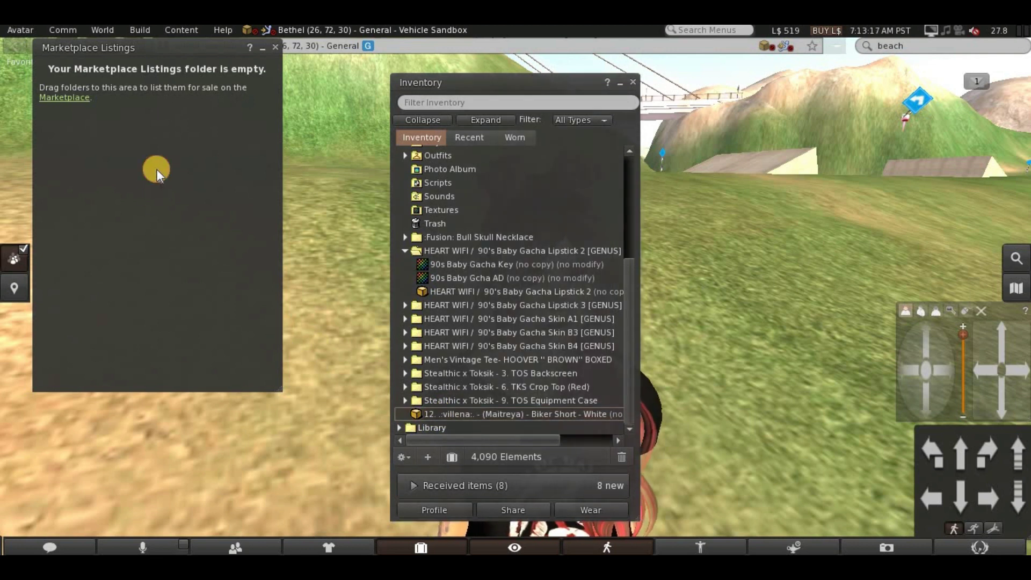
Step: Confirm the move and create a listing from the Biker Short folder under Unassociated
click(484, 334)
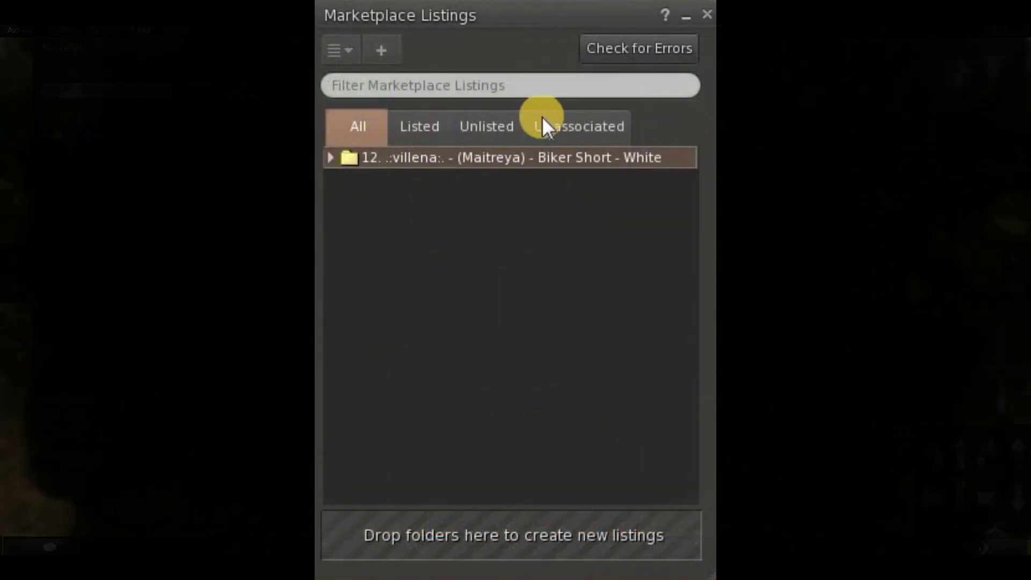
click(583, 125)
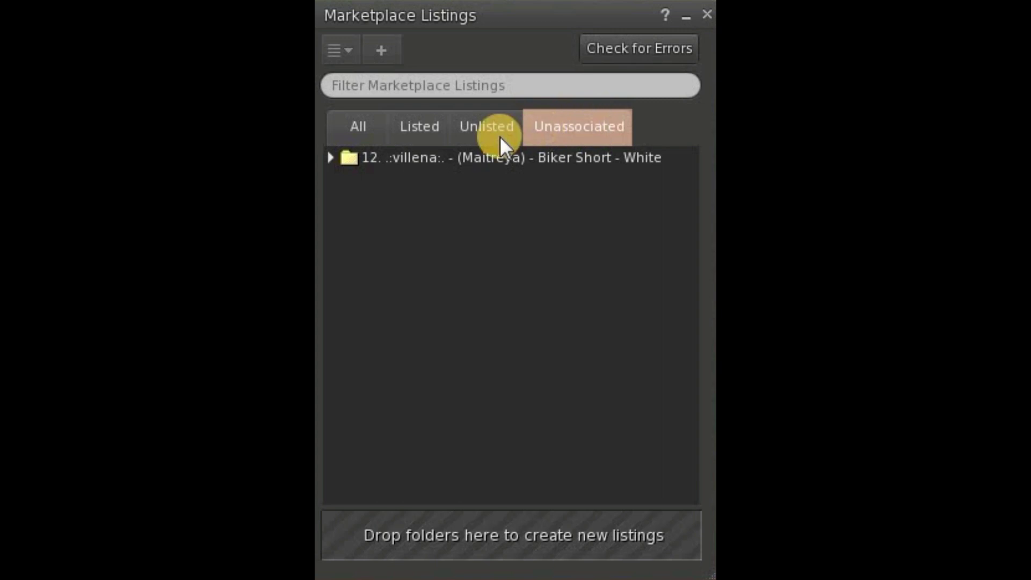
right_click(490, 157)
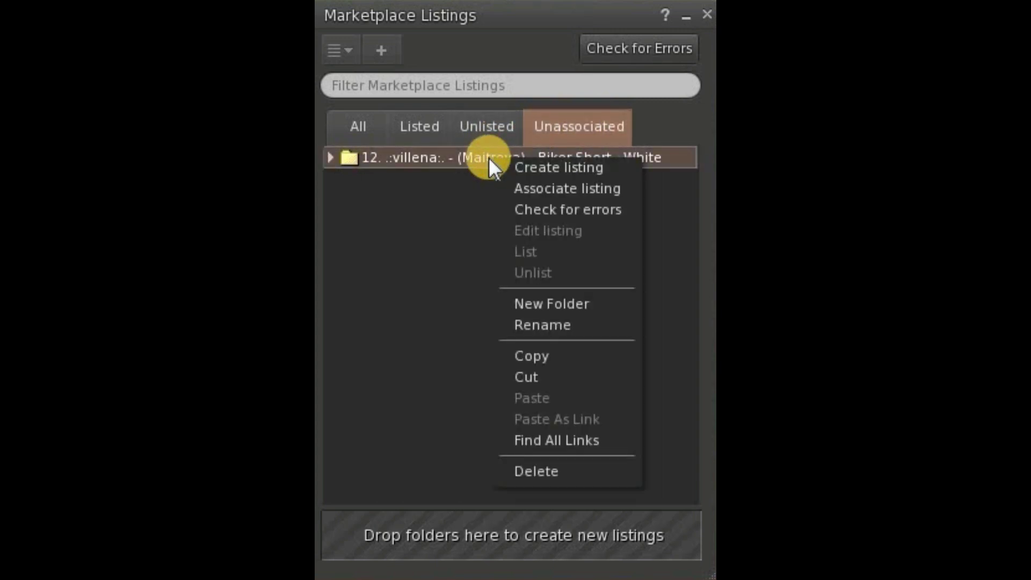
click(594, 165)
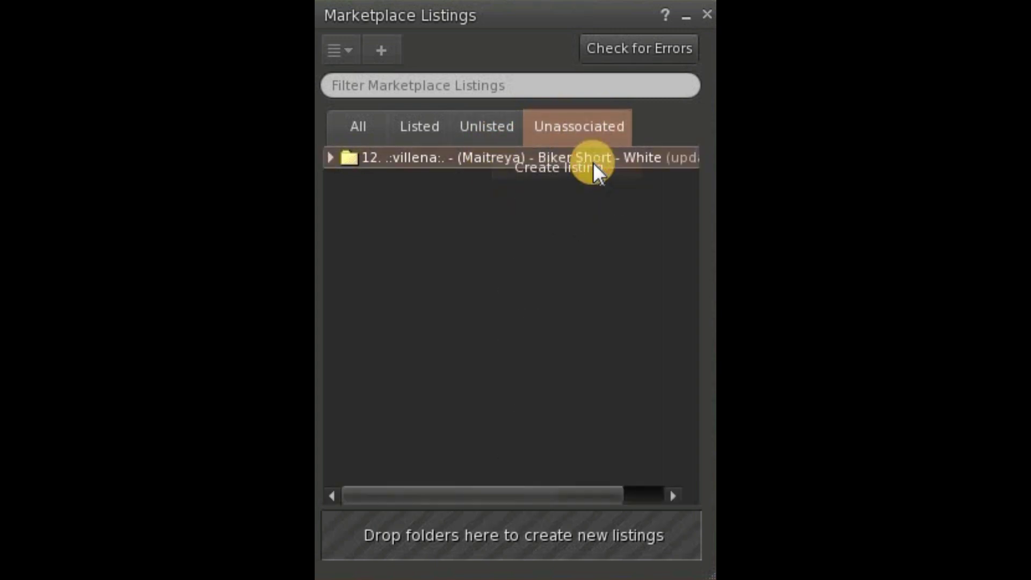
Step: Open the unlisted Biker Short listing's Edit Item Listing page
click(485, 128)
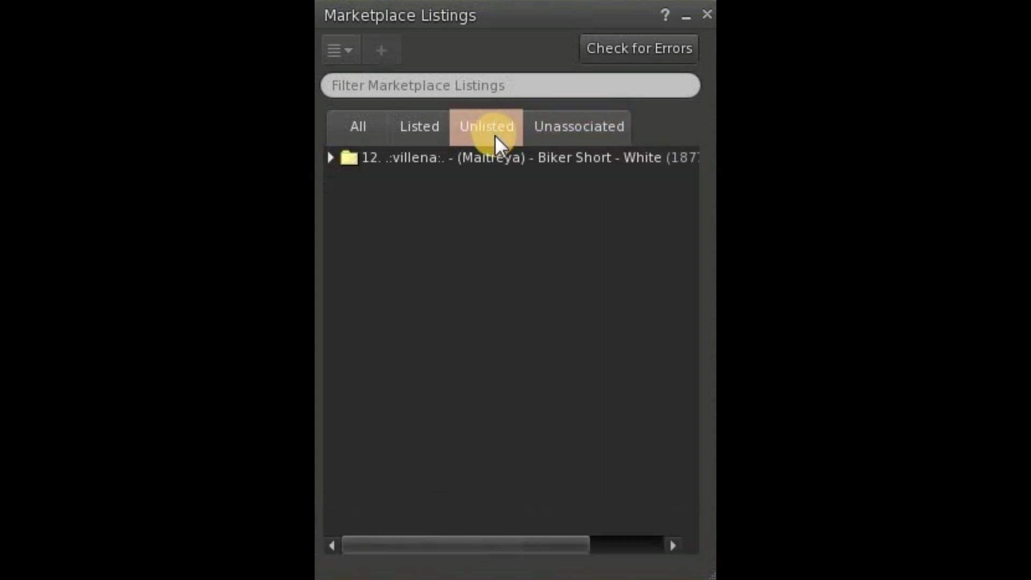
right_click(475, 151)
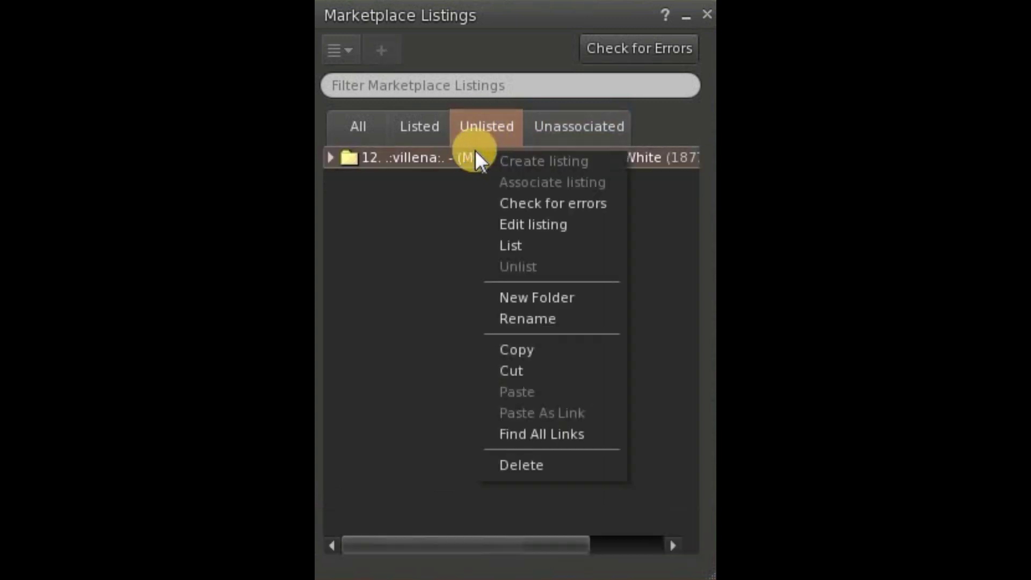
click(524, 224)
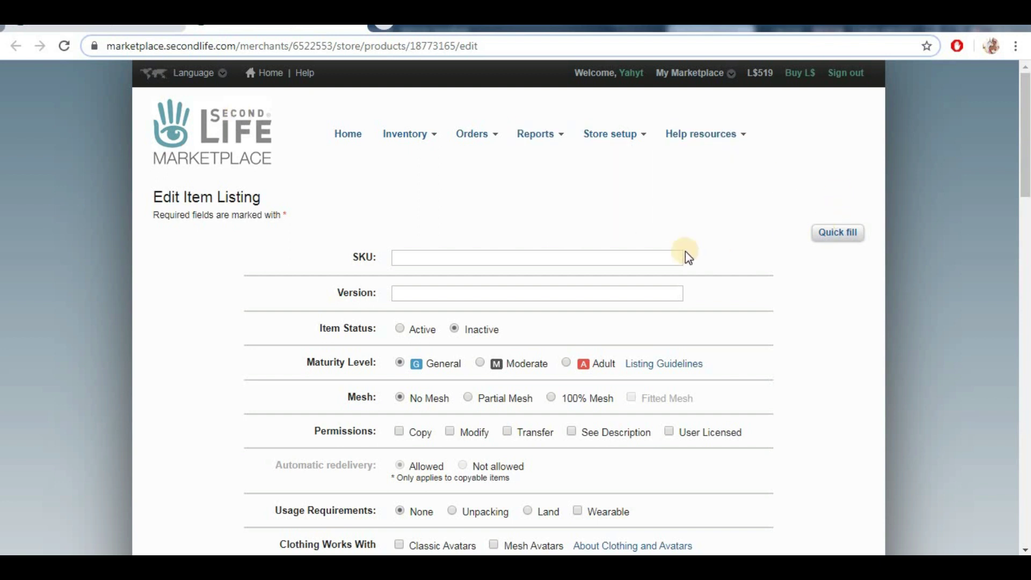
Step: Mark the listing Active, 100% Mesh and transferable, with Unpacking and Mesh Avatars compatibility
scroll(562, 271, down, 2)
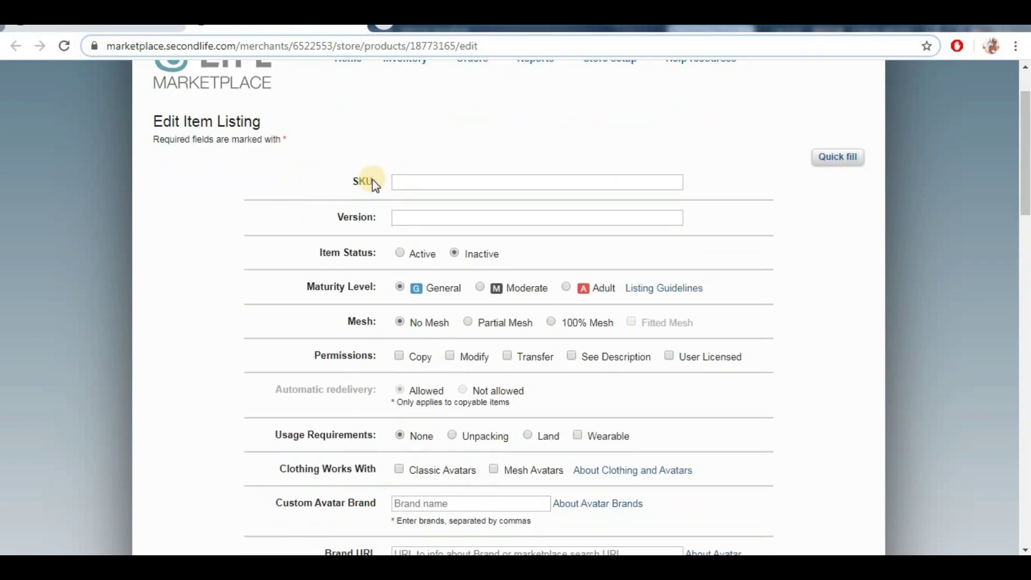
click(411, 187)
click(410, 216)
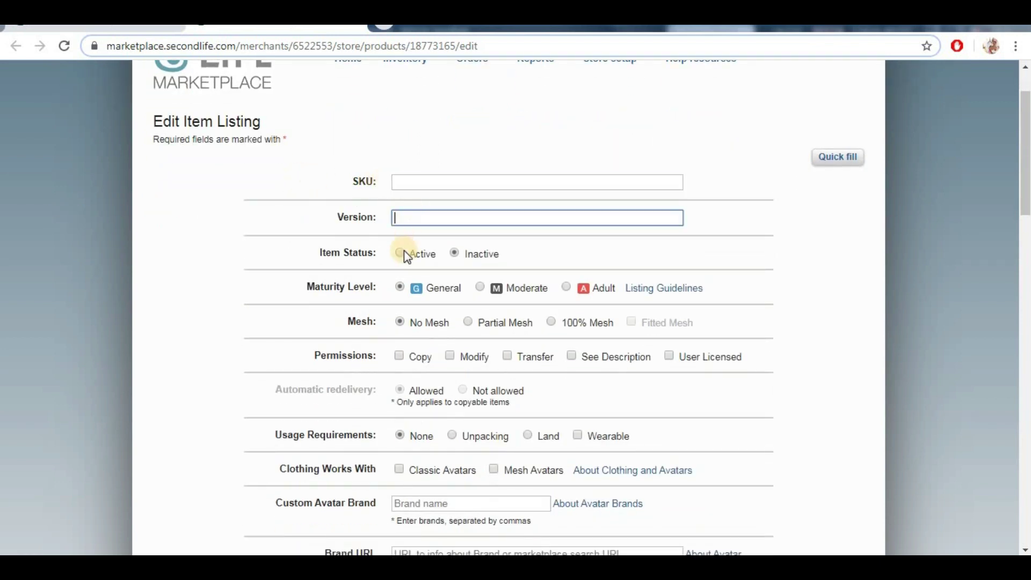
click(400, 254)
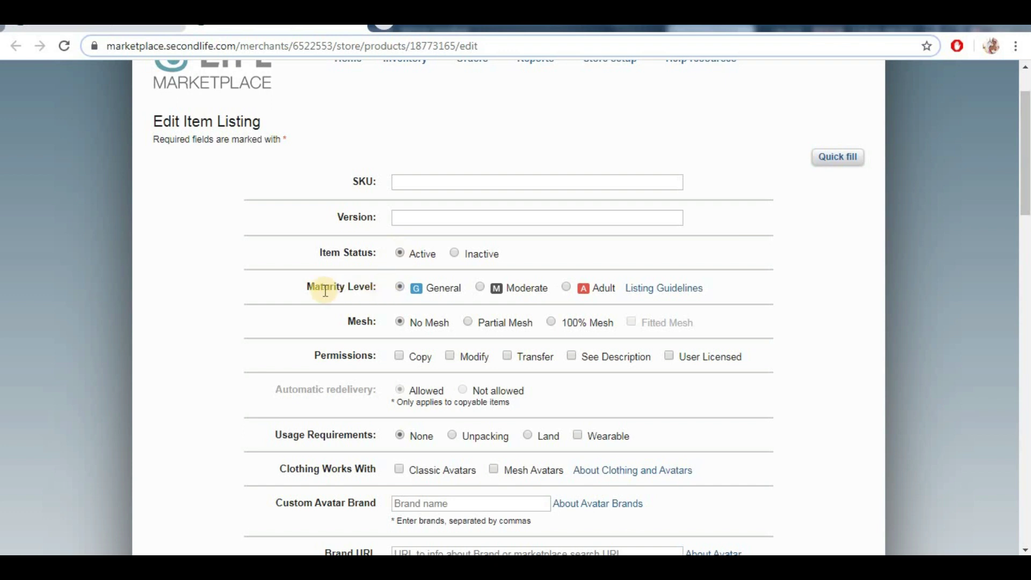
scroll(411, 291, down, 2)
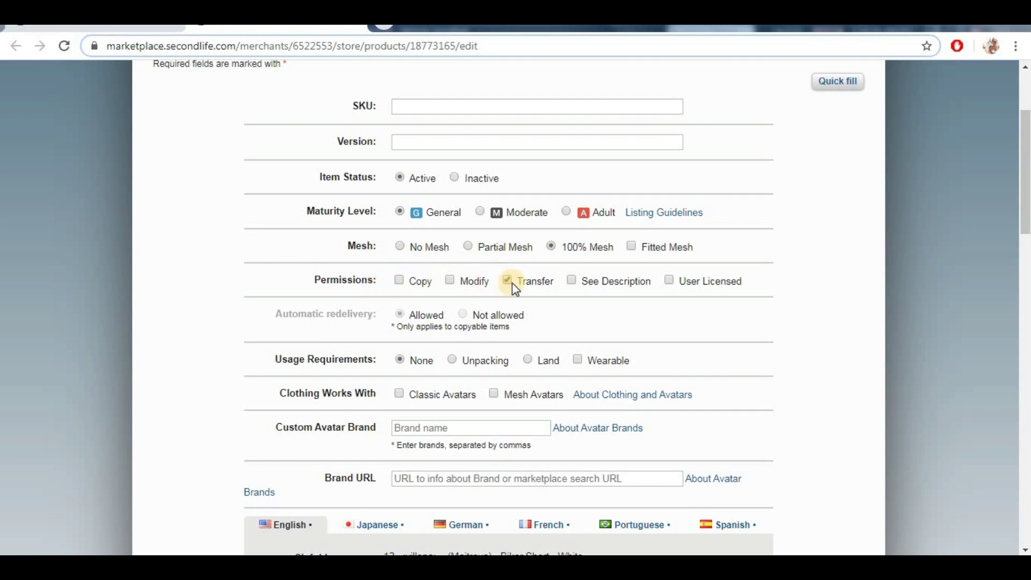
scroll(509, 288, down, 4)
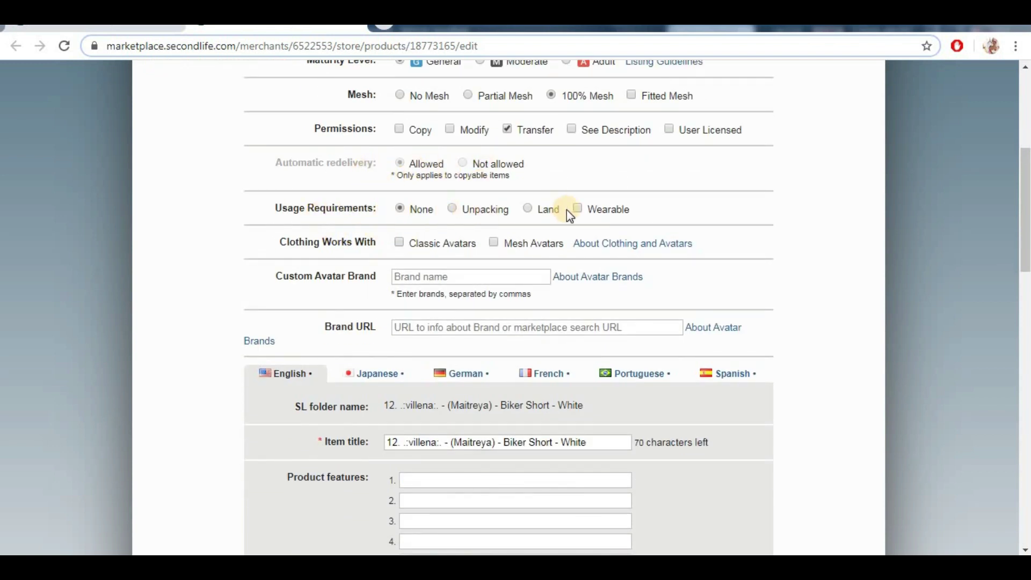
click(455, 208)
click(497, 243)
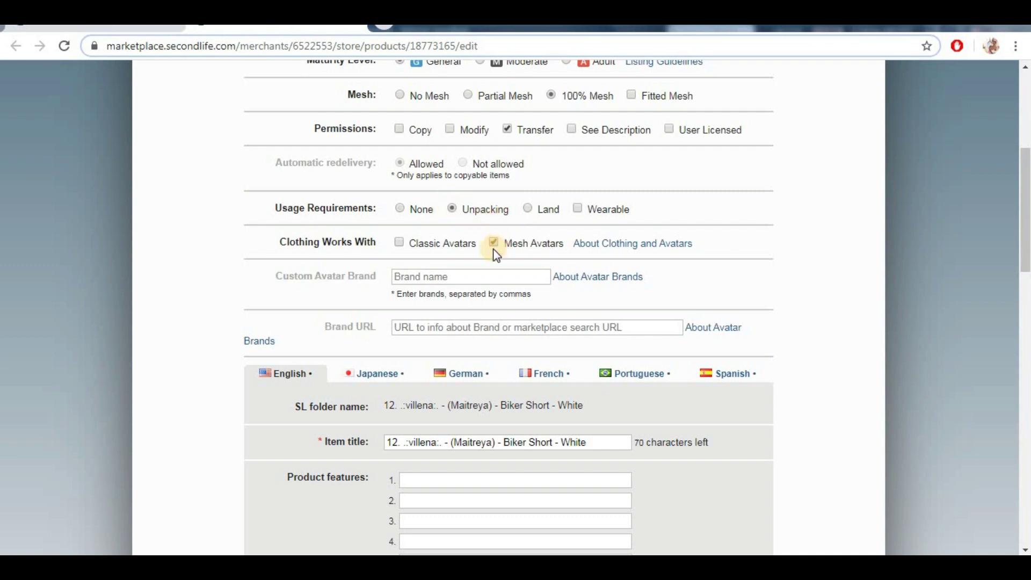
scroll(493, 250, down, 1)
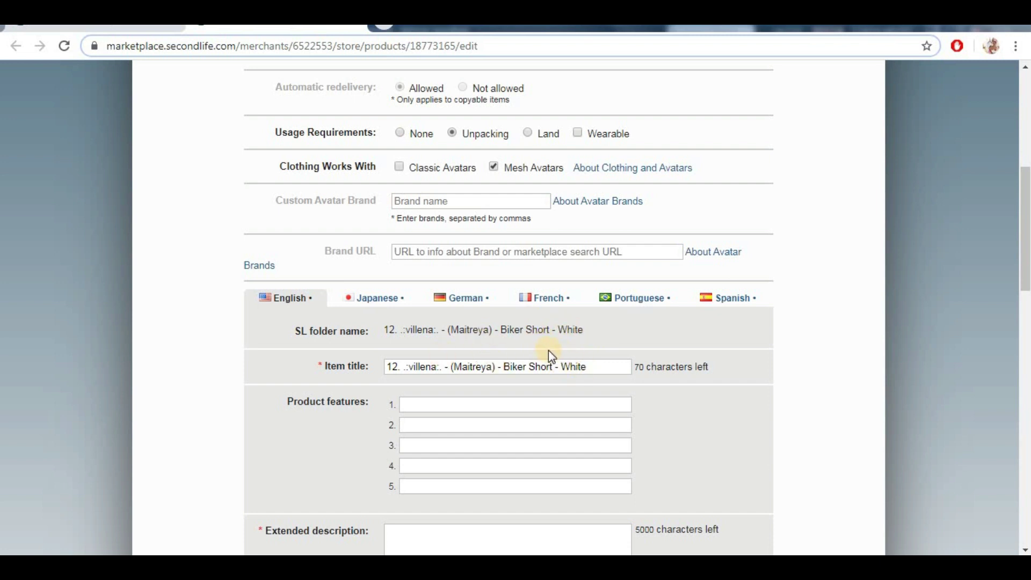
Step: Paste the prepared extended description into the Biker Short listing
scroll(538, 352, down, 2)
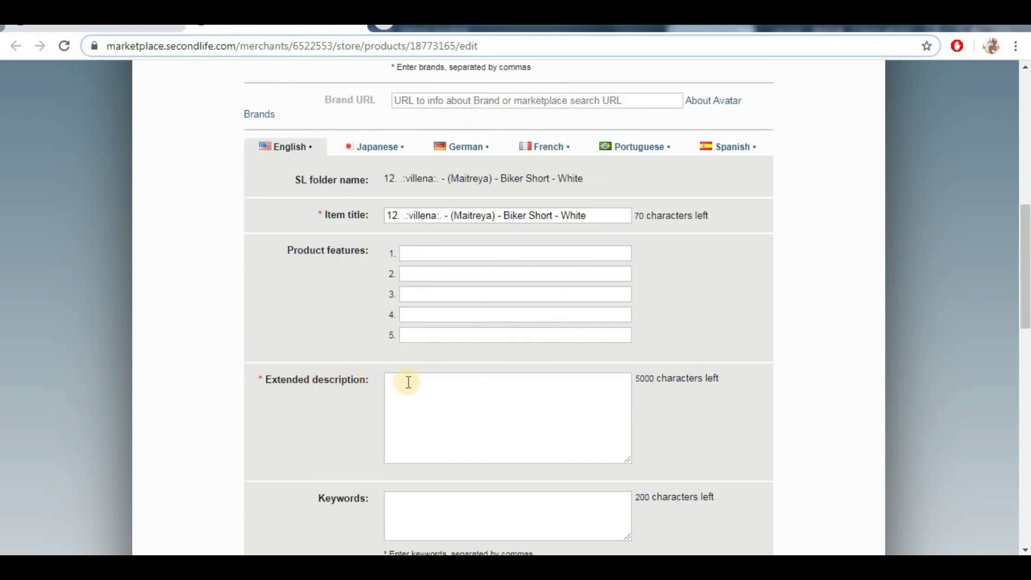
click(446, 385)
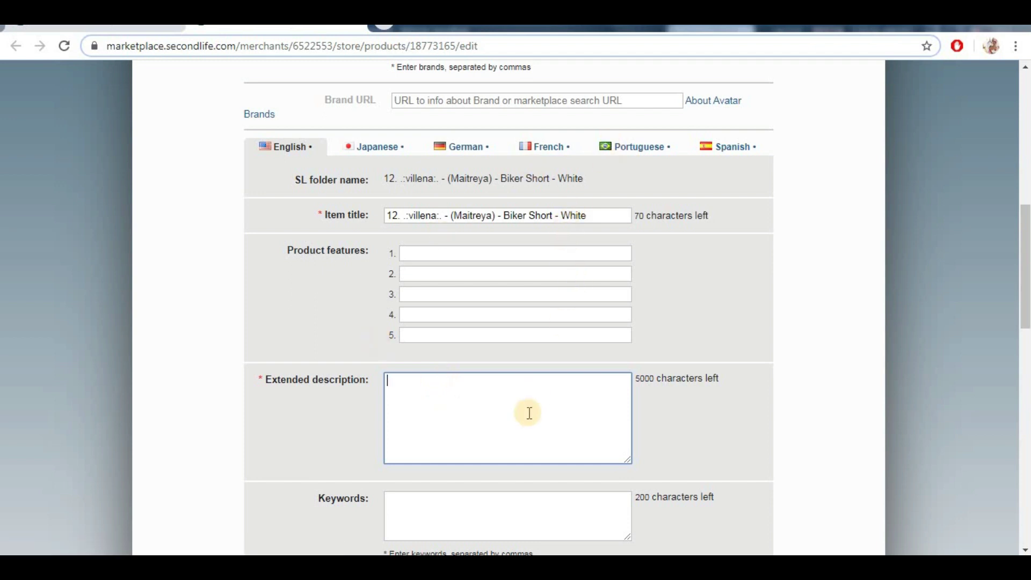
text(Transferable / No Refunds / Every purchase is final)
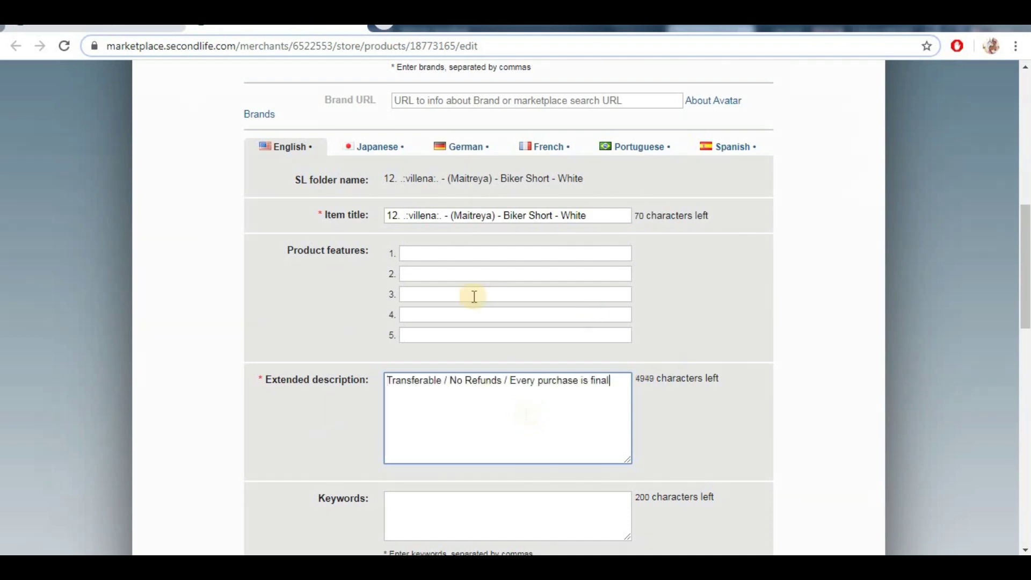
Step: Set product feature 1 to '1 Item only' and enter keywords 'villena shorts biker while maitreya sporty'
click(457, 252)
click(450, 281)
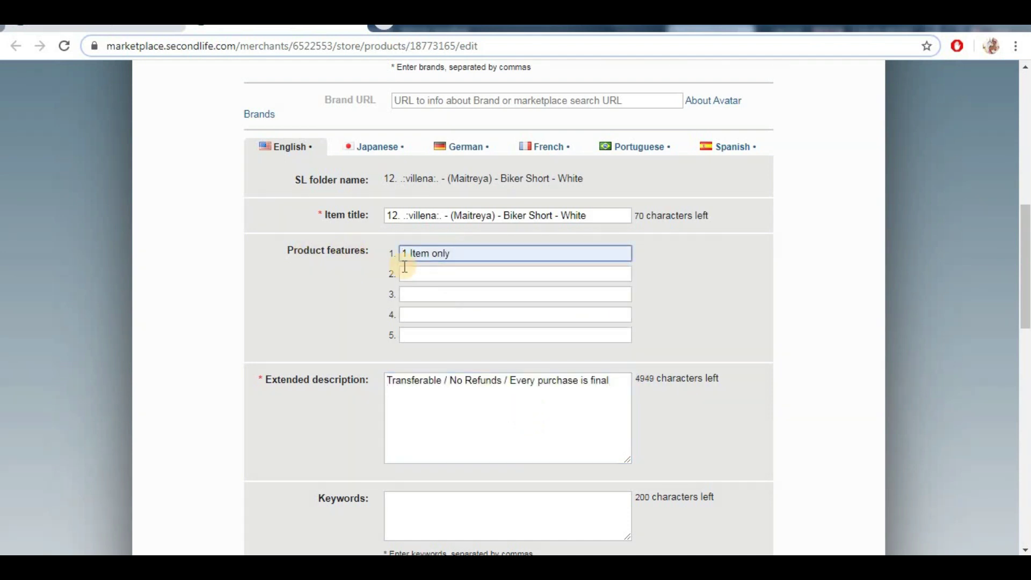
scroll(515, 298, down, 3)
scroll(504, 303, down, 2)
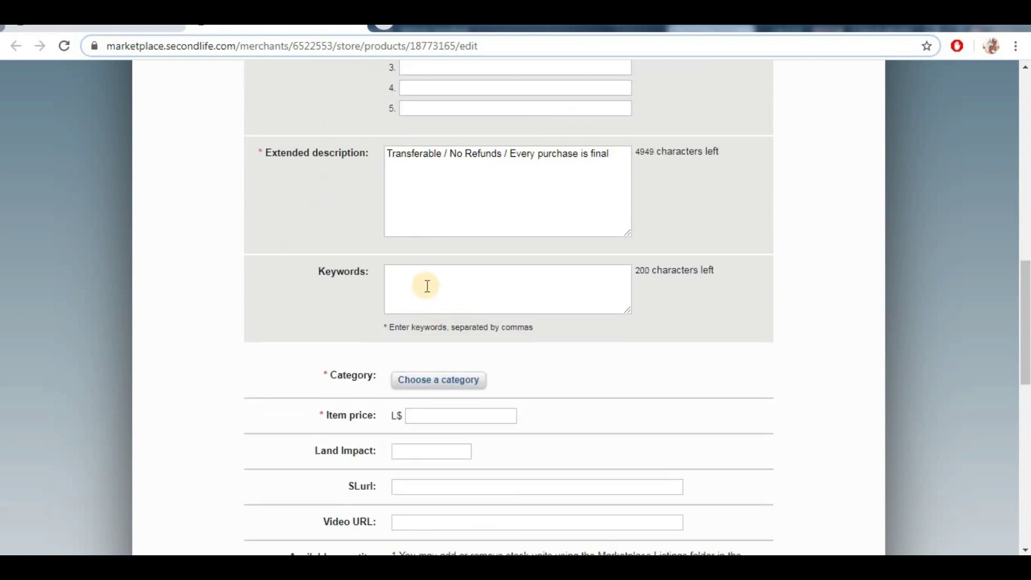
click(427, 286)
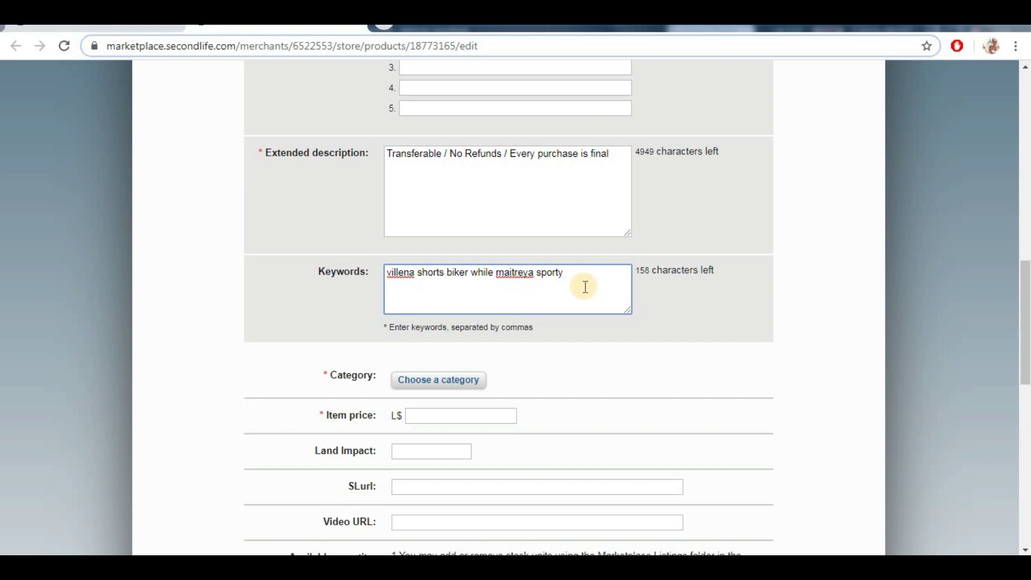
Step: File the biker shorts listing under the Gachas category
scroll(516, 300, down, 1)
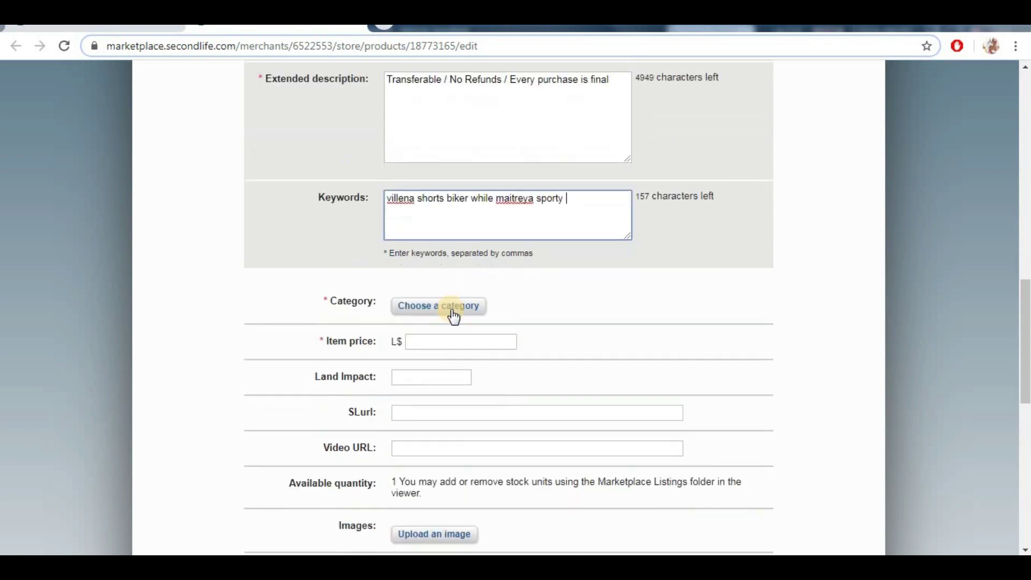
click(428, 305)
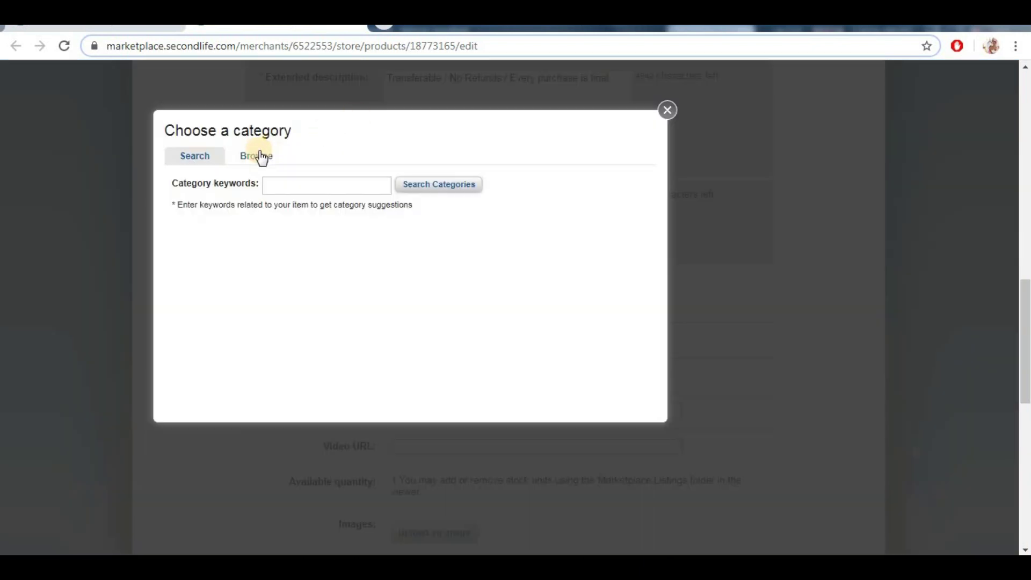
click(259, 156)
scroll(642, 322, down, 2)
scroll(642, 404, down, 2)
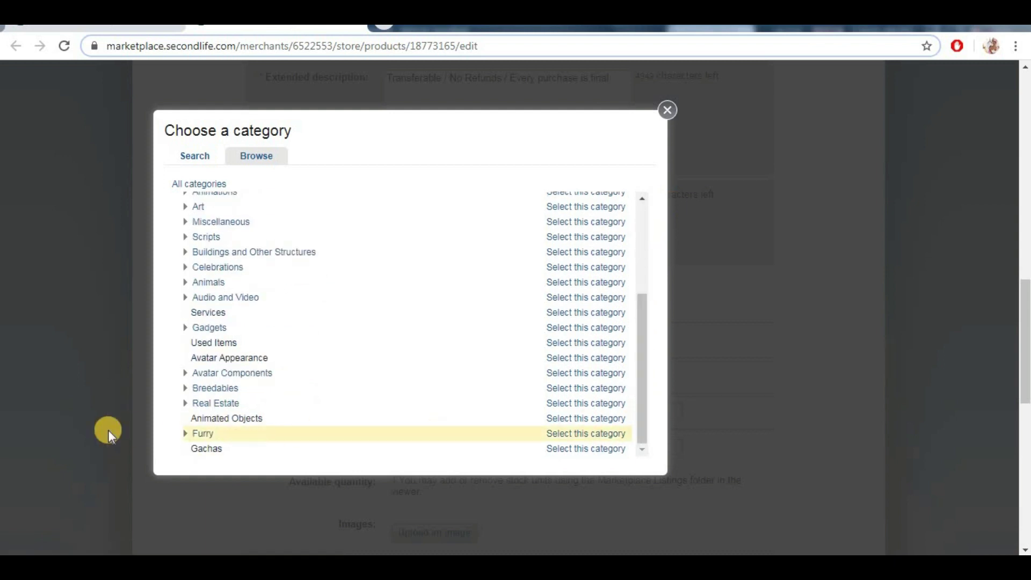
click(573, 451)
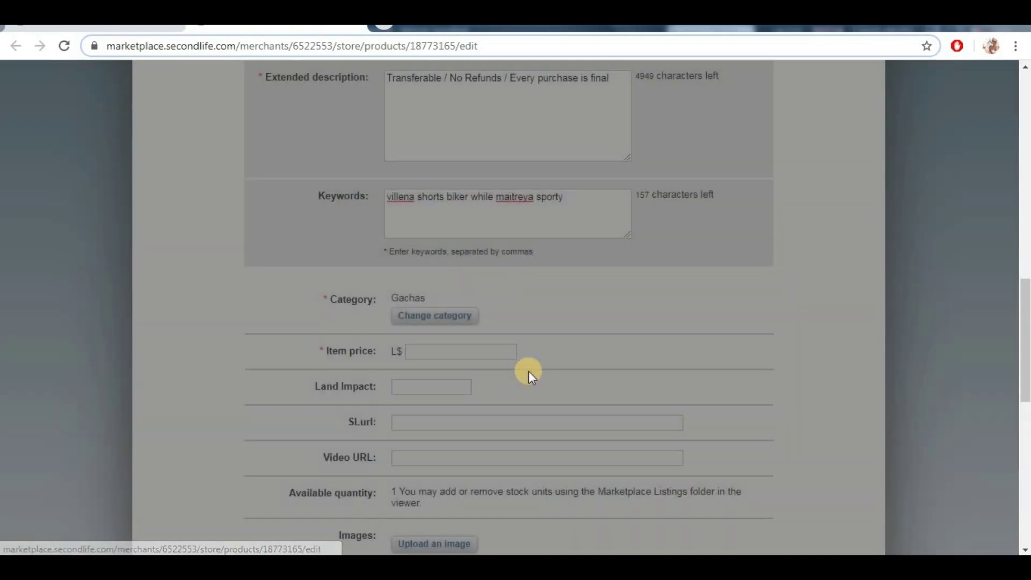
Step: Set the biker shorts item price to L$75
click(462, 354)
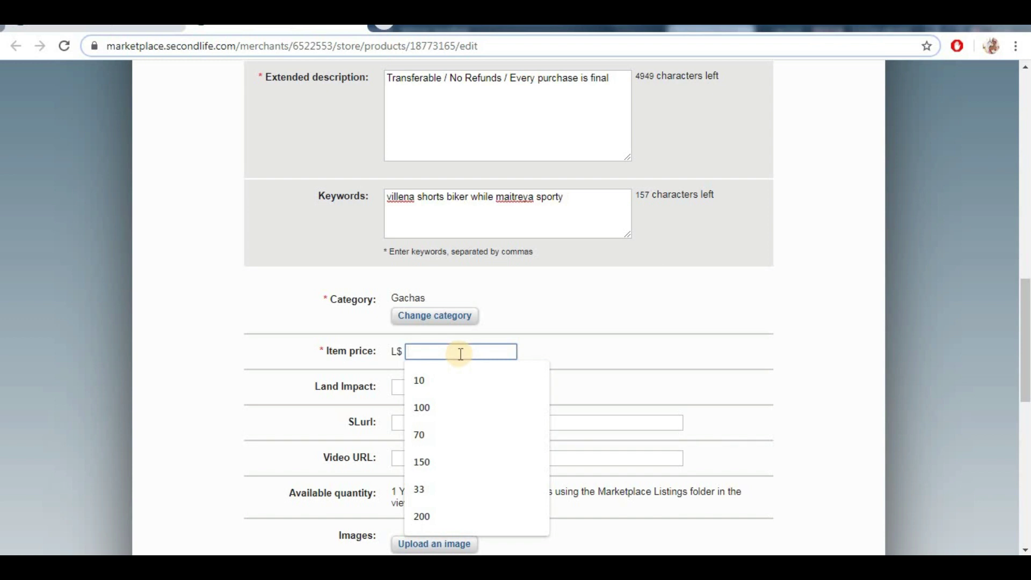
text(75)
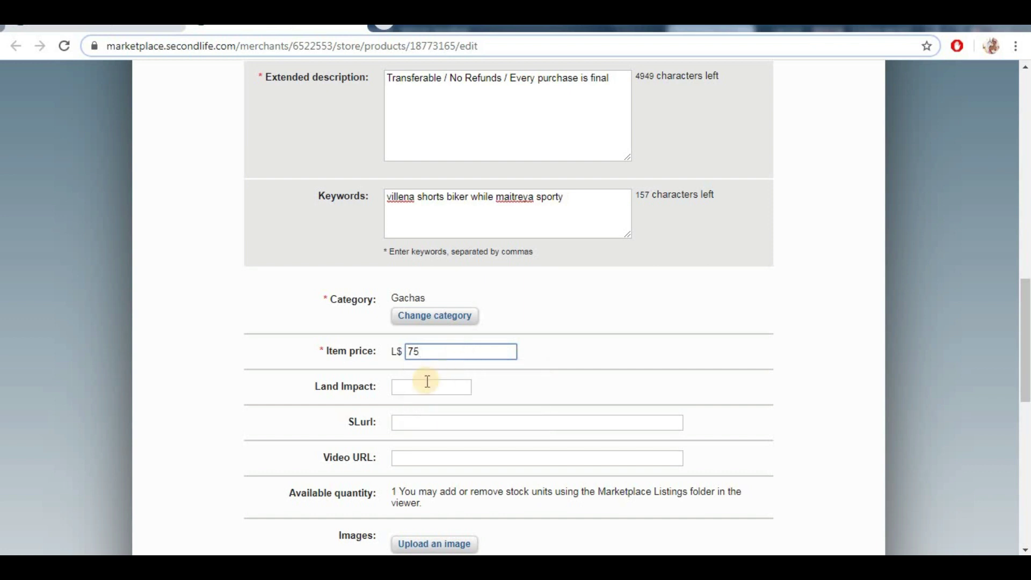
scroll(483, 369, down, 1)
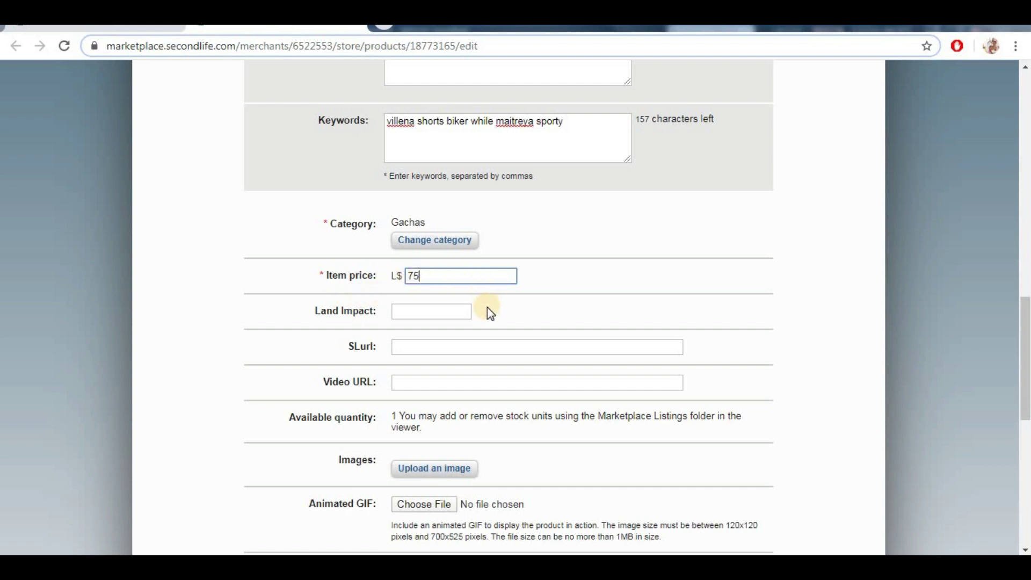
scroll(469, 298, down, 1)
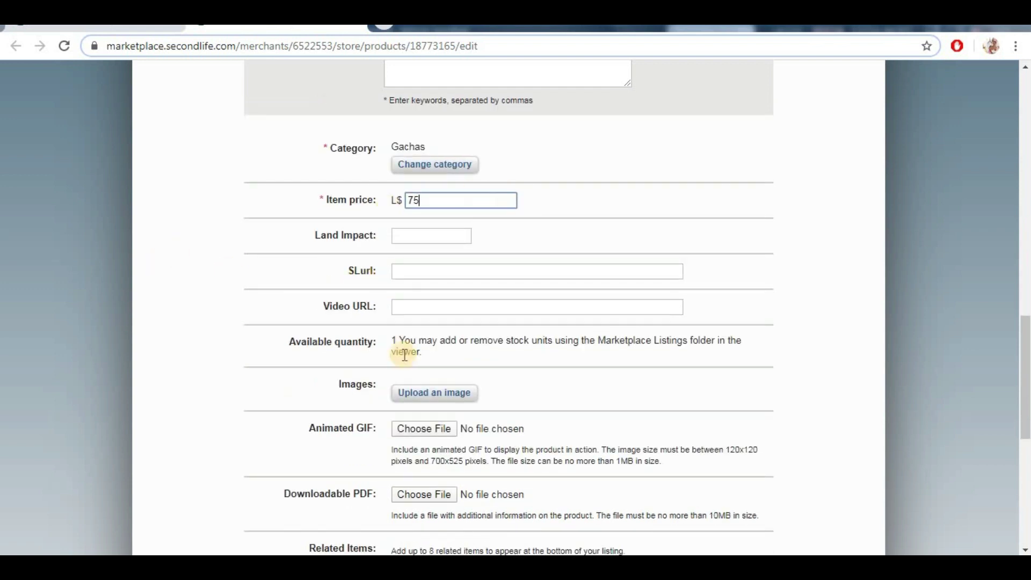
Step: Copy the biker shorts item title and search the Marketplace for it
click(1016, 290)
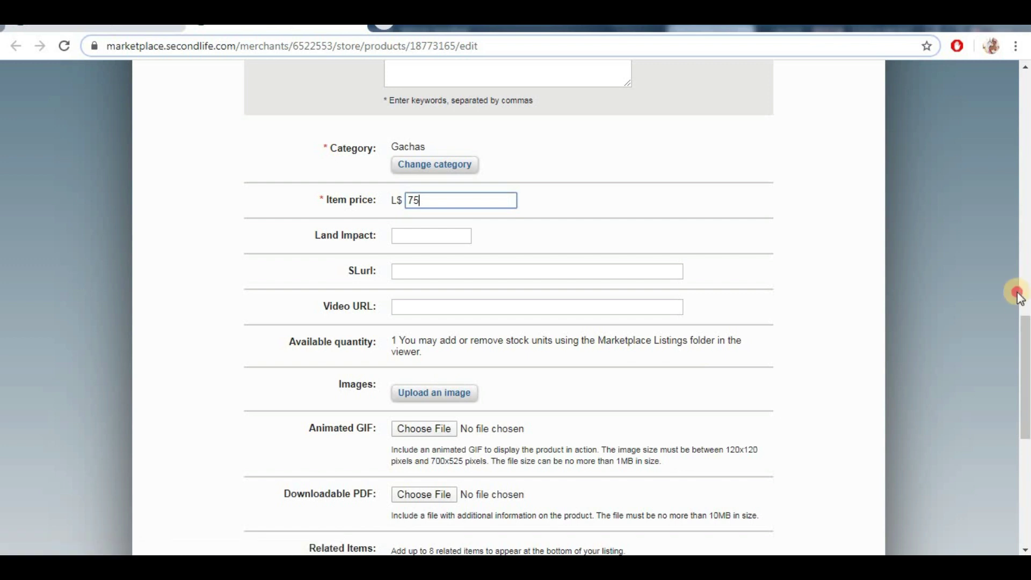
scroll(1024, 292, up, 9)
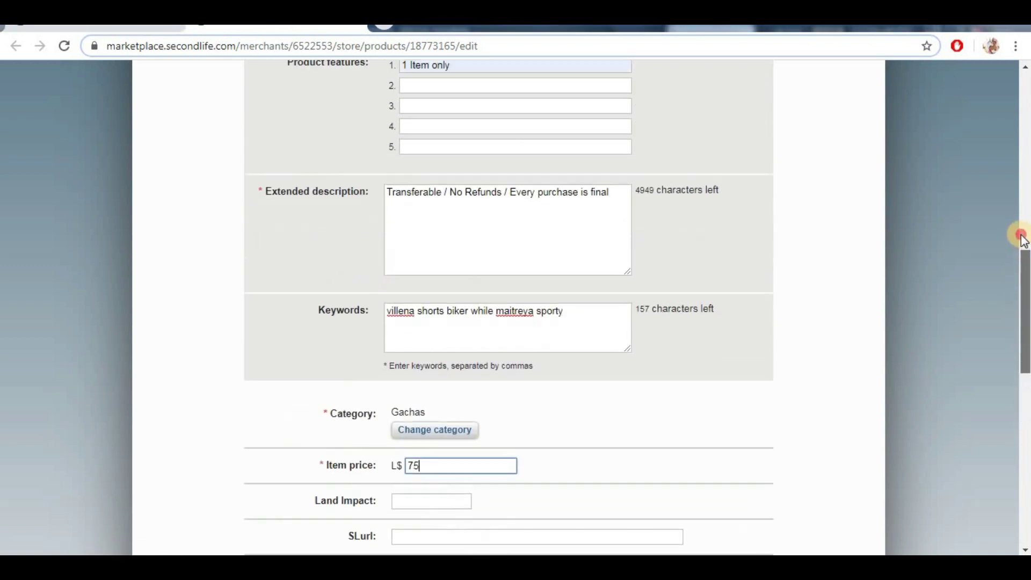
triple_click(484, 262)
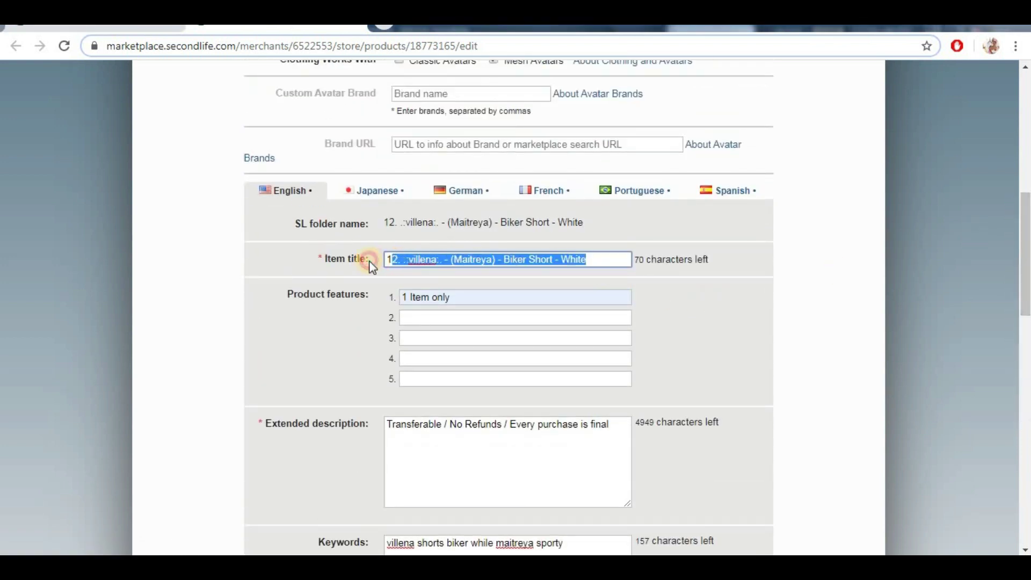
right_click(412, 261)
click(450, 290)
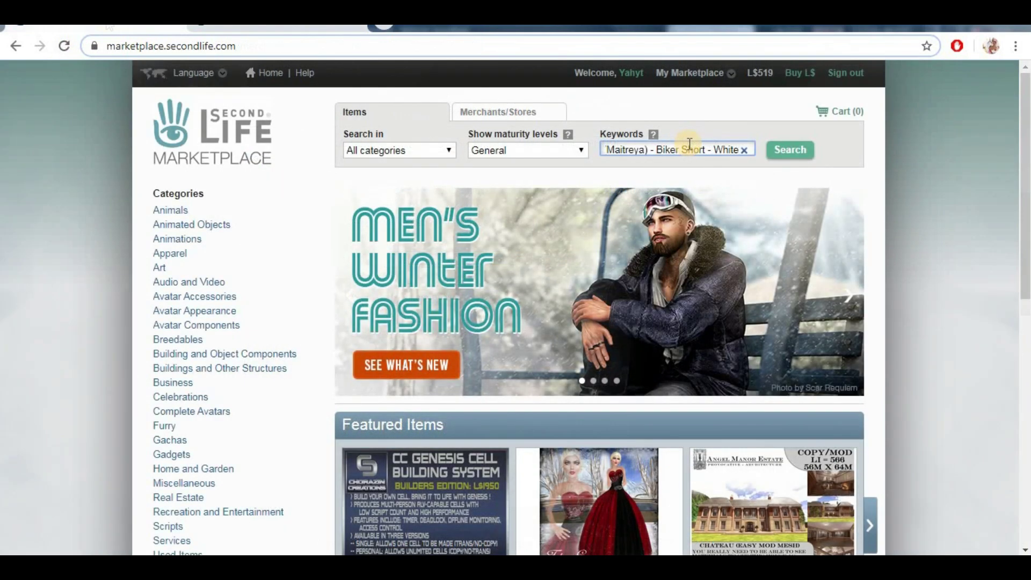
key(Return)
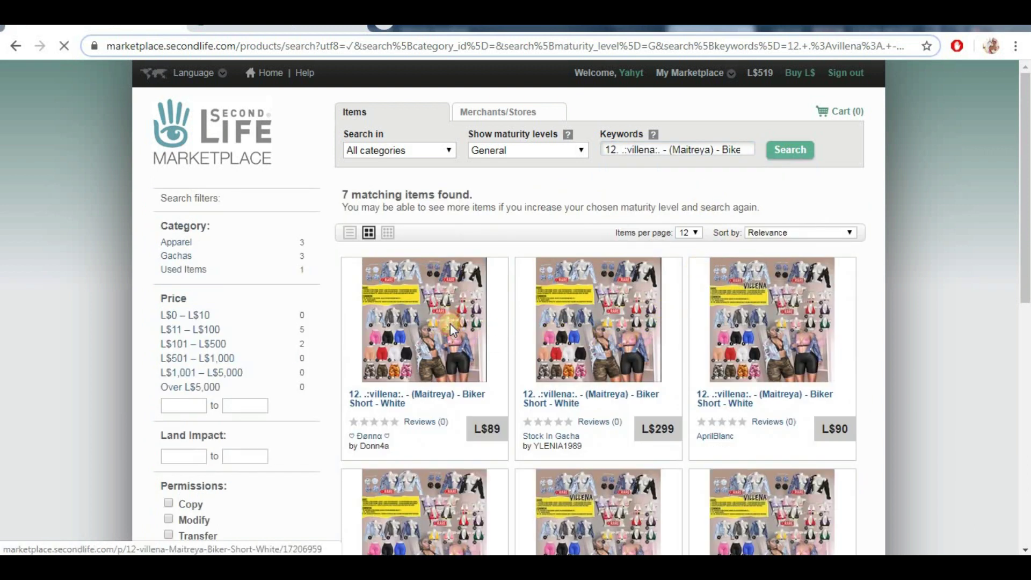
Step: Open the matching biker shorts product and save its picture to disk
click(452, 327)
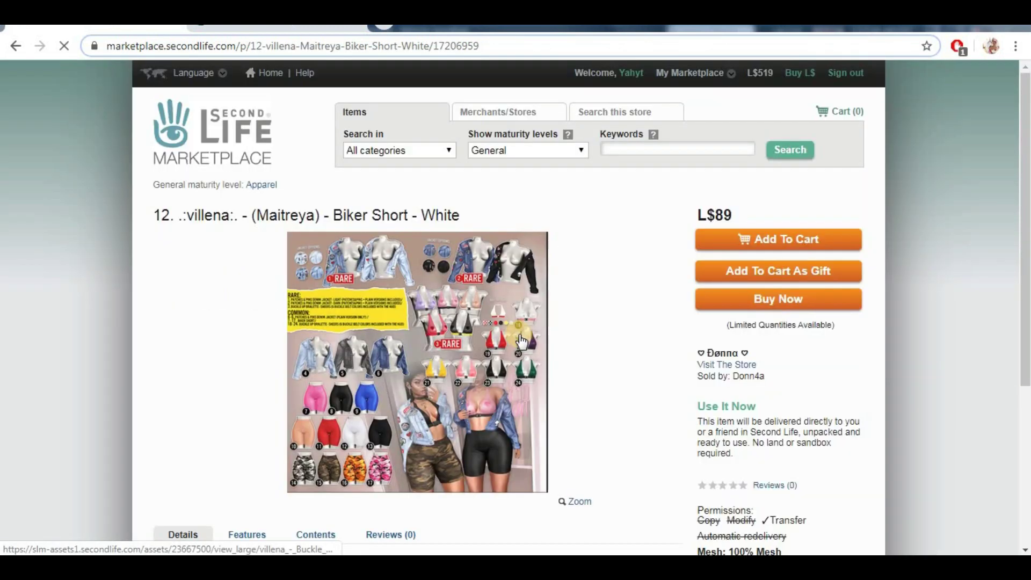
scroll(542, 333, down, 1)
click(472, 275)
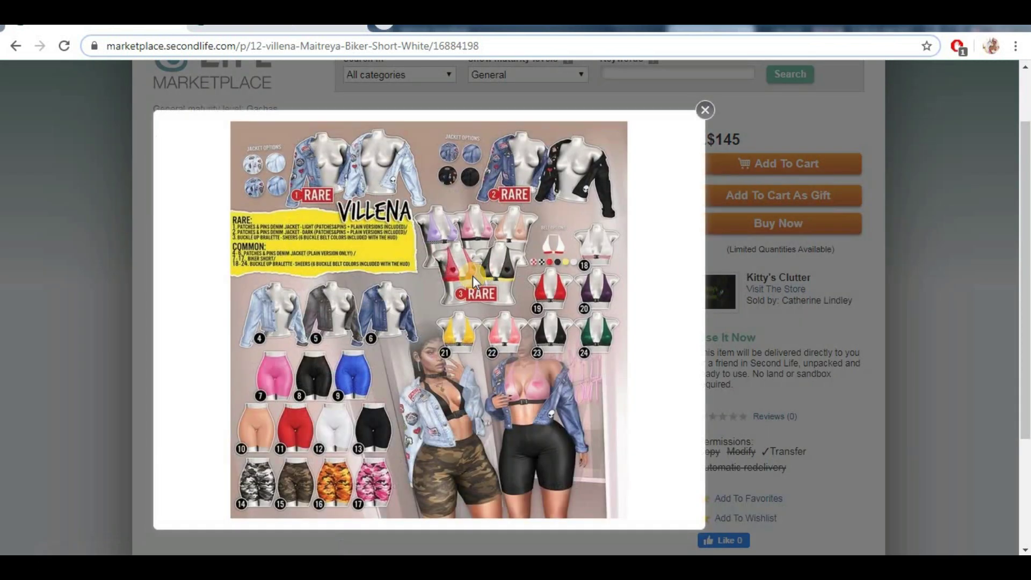
right_click(514, 191)
click(560, 223)
click(406, 352)
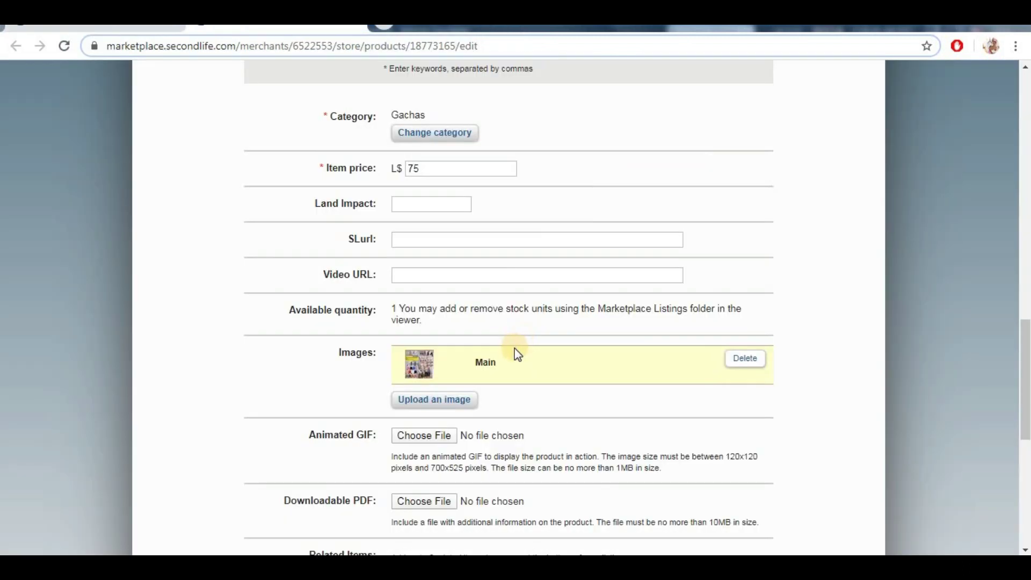
Step: Update the biker shorts listing to save the changes
scroll(514, 352, down, 4)
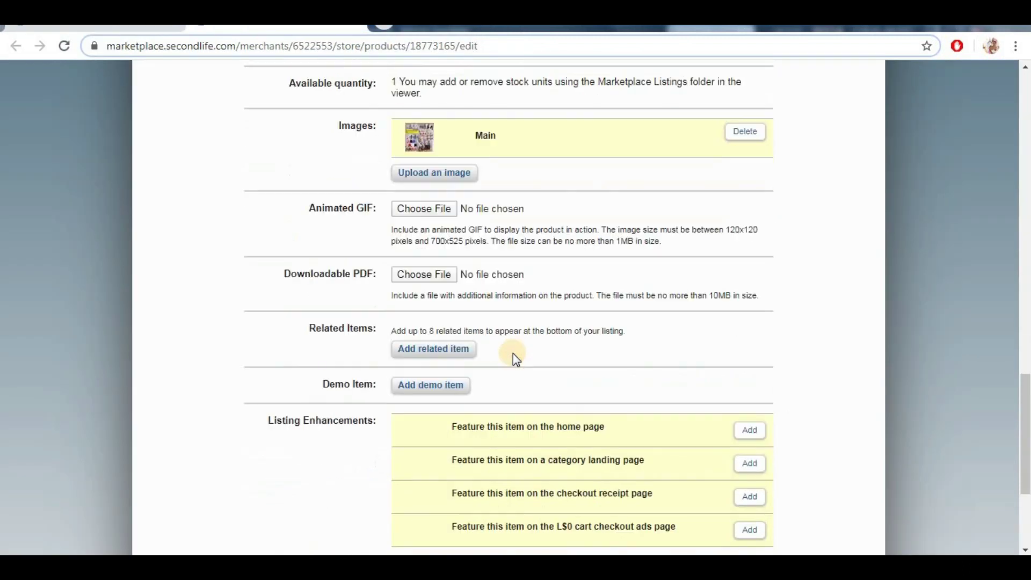
scroll(513, 353, down, 2)
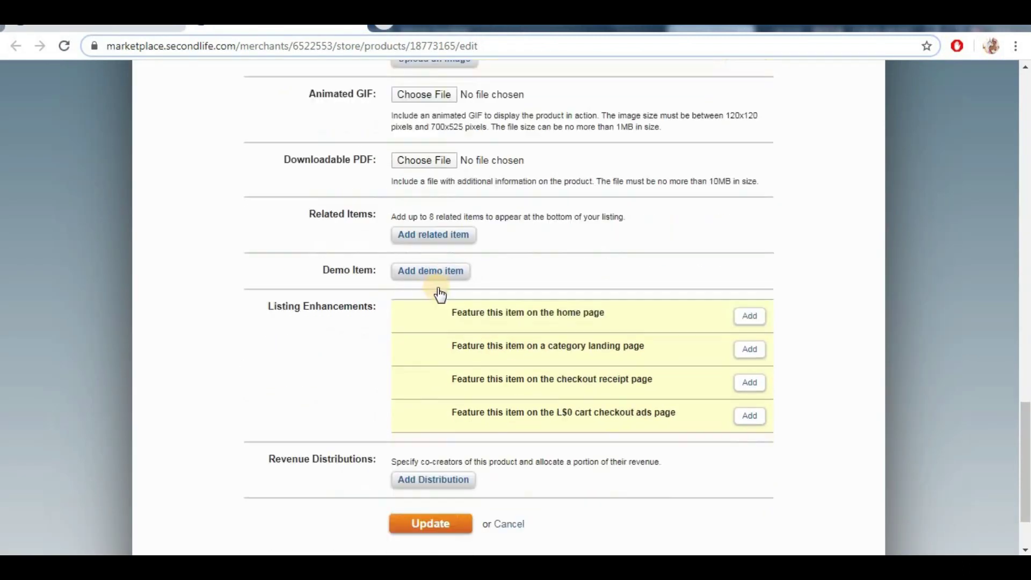
scroll(439, 300, down, 1)
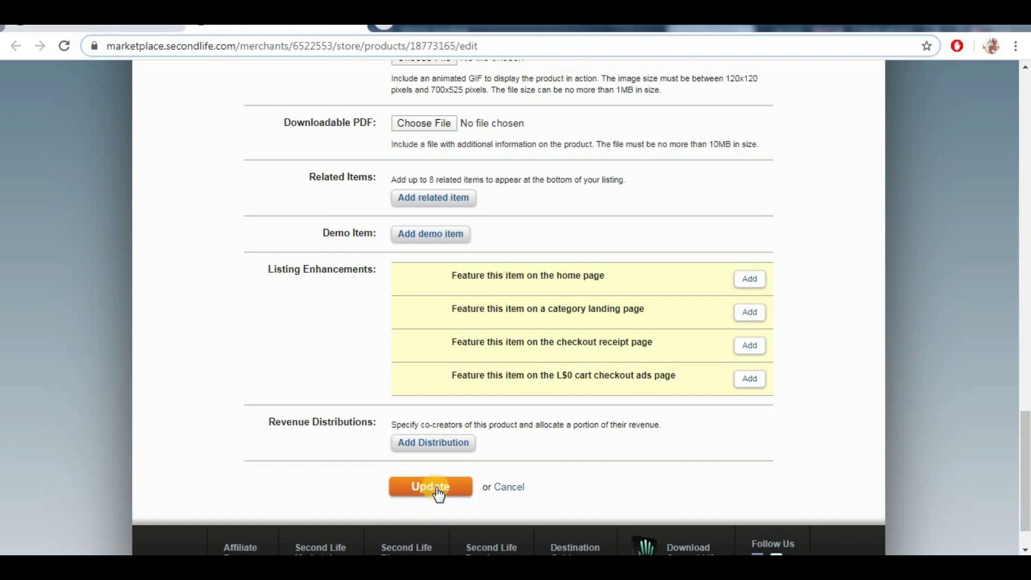
click(431, 487)
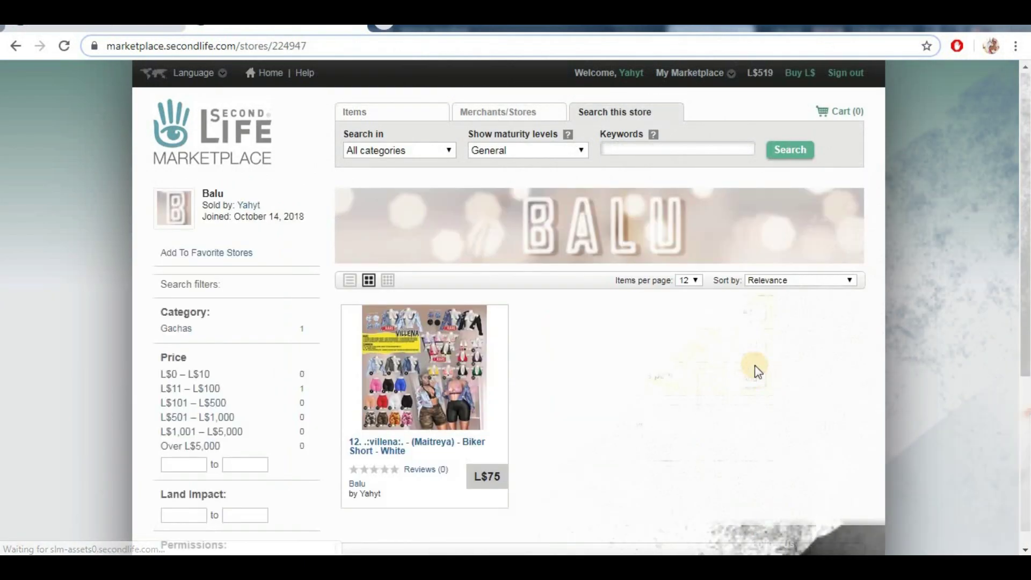
scroll(575, 362, down, 2)
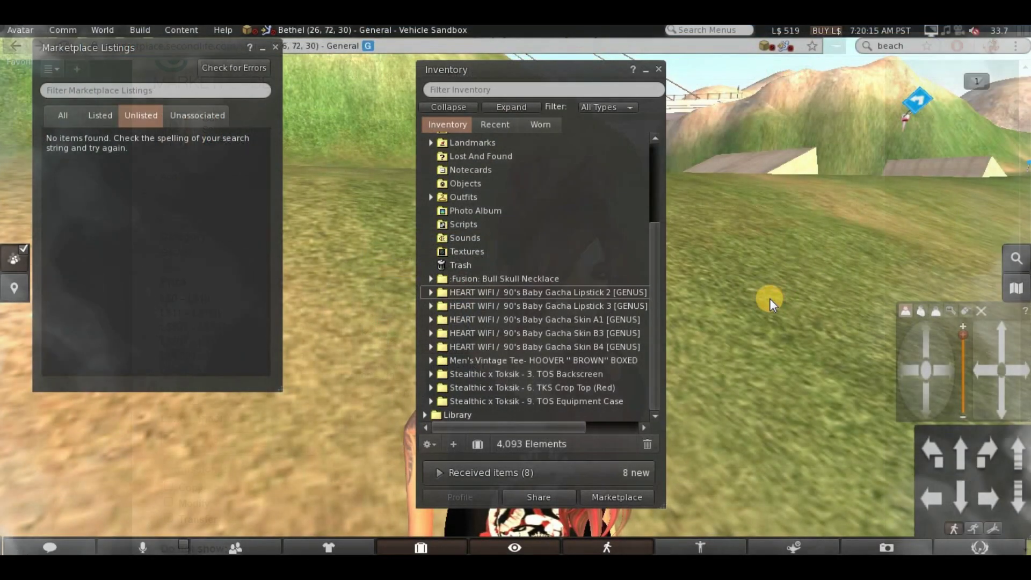
Step: Move the Lipstick 2 folder into Marketplace Listings and create a listing from it
right_click(532, 292)
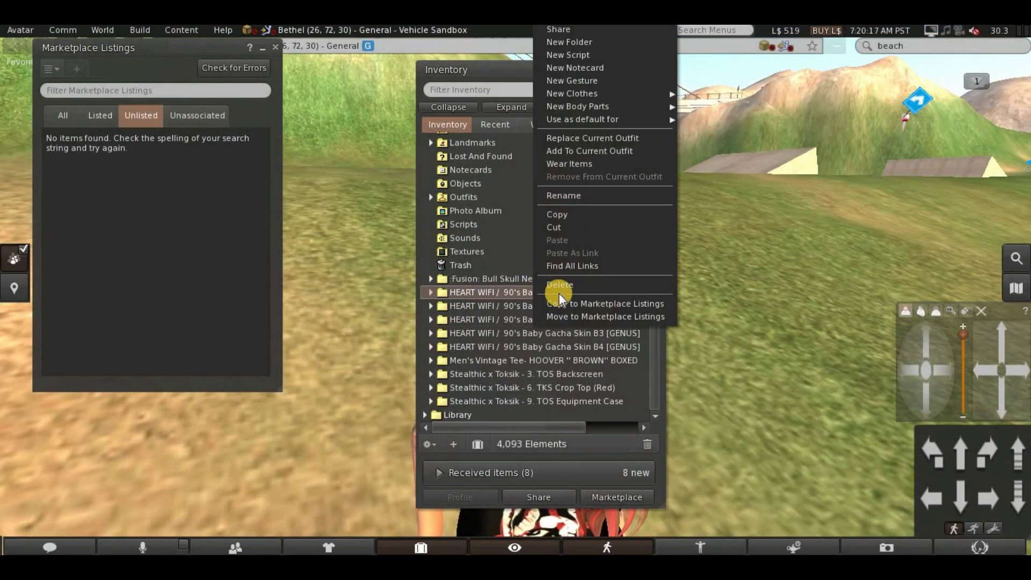
click(570, 318)
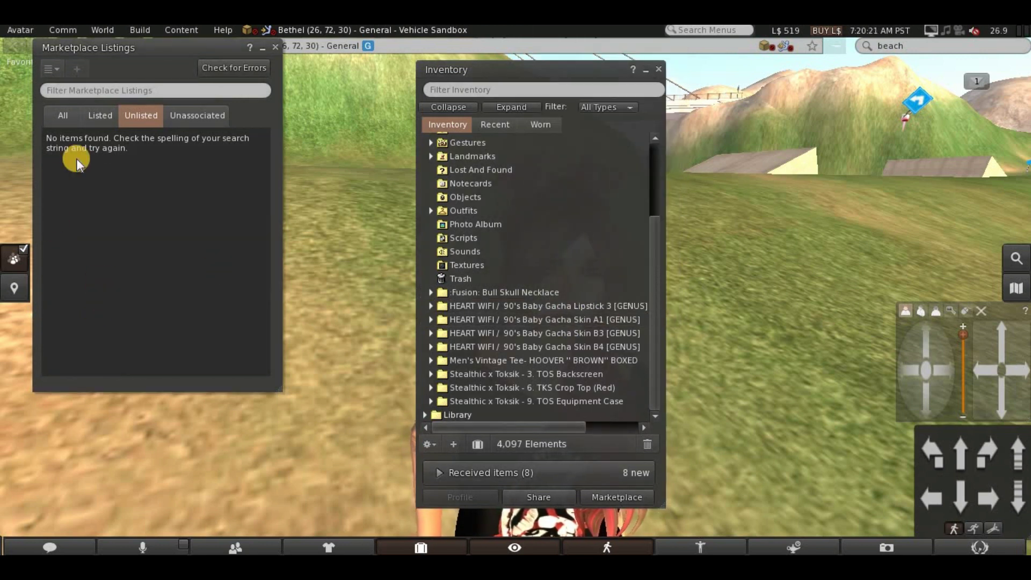
click(199, 114)
right_click(178, 138)
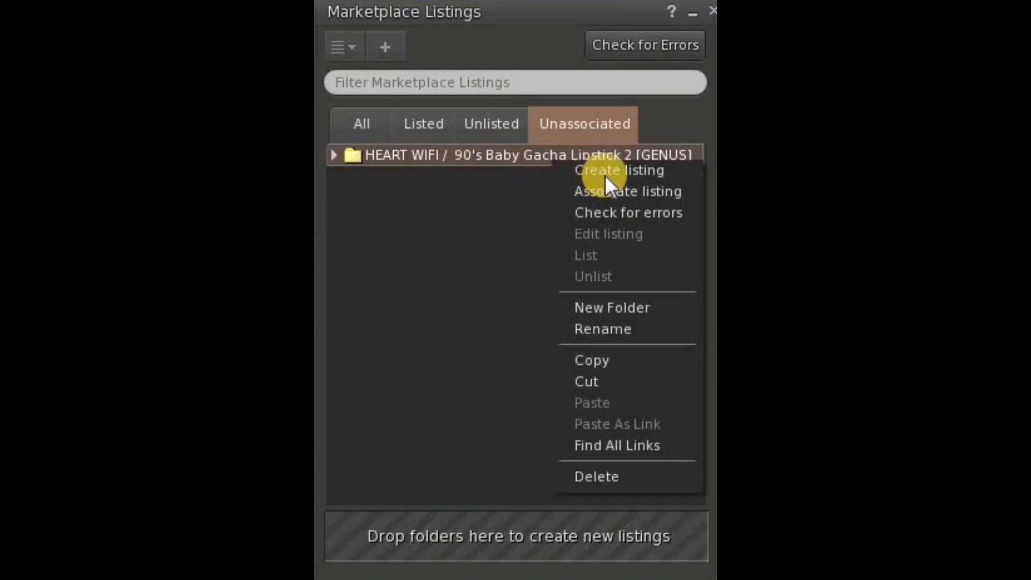
click(213, 141)
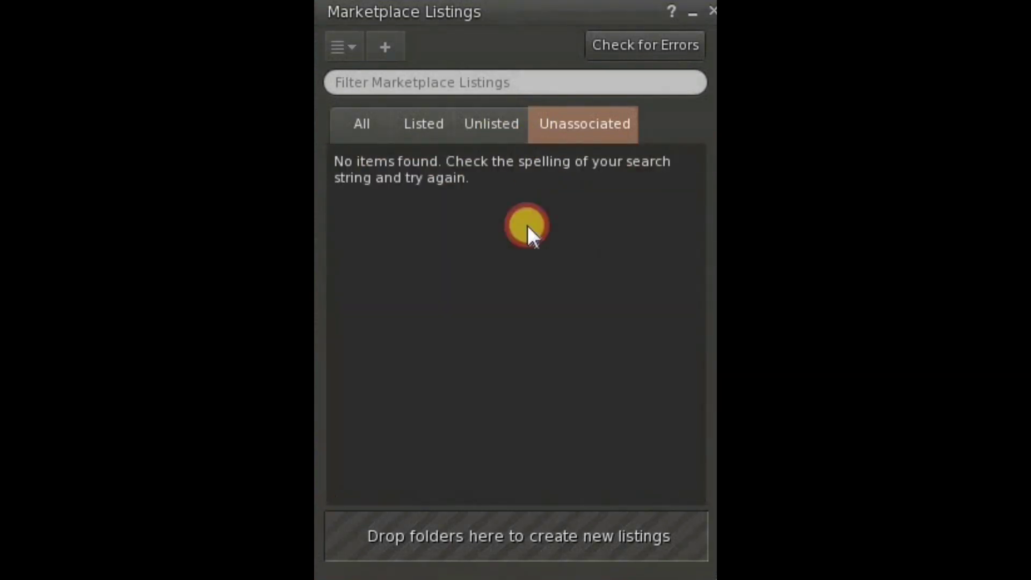
Step: Check the unlisted Lipstick 2 listing for errors and activate its first subfolder as the version
click(485, 120)
right_click(483, 153)
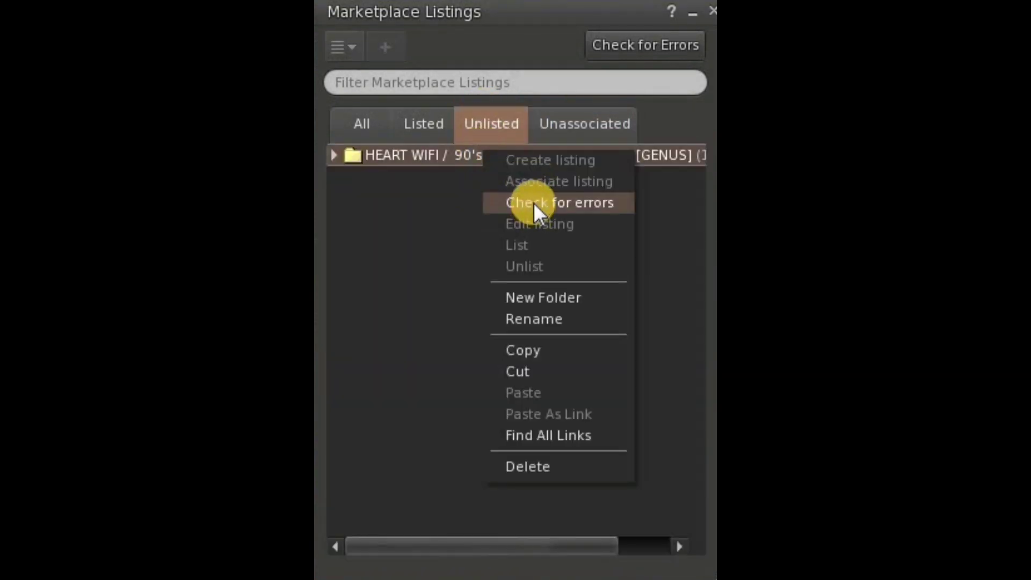
click(539, 199)
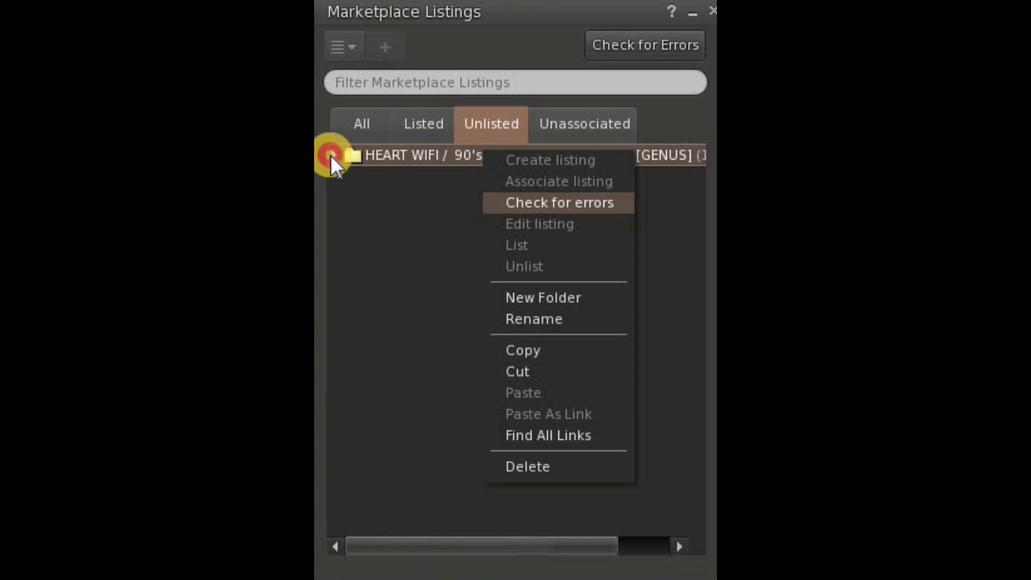
click(331, 155)
right_click(405, 174)
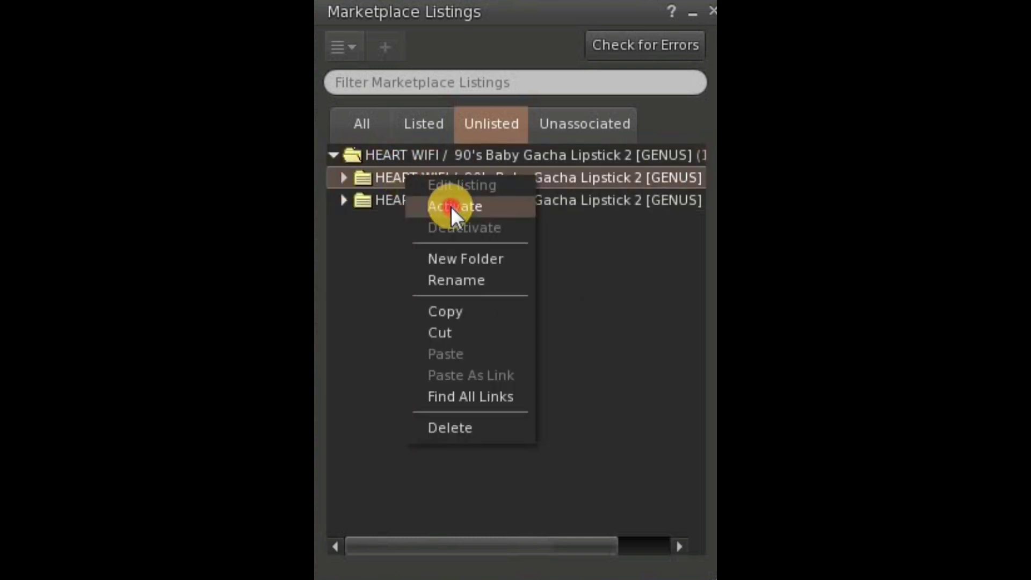
click(450, 205)
right_click(403, 205)
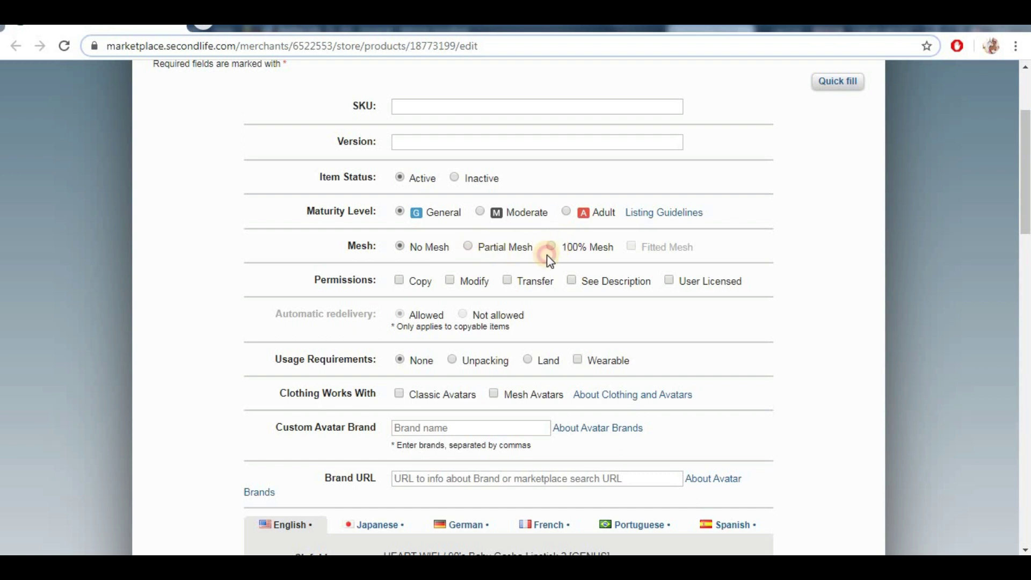
Step: Mark the lipstick as transferable, requiring unpacking, and compatible with mesh avatars
click(508, 281)
click(453, 360)
scroll(495, 369, down, 3)
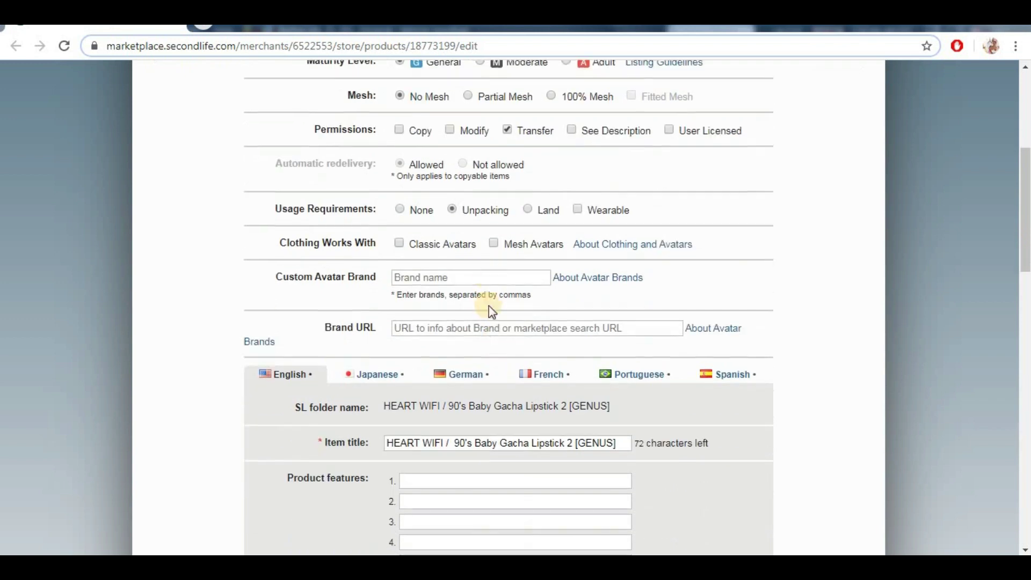
click(493, 243)
Step: Set product feature 1 to '1 Item only' and paste a Transferable / No Refunds description
scroll(492, 351, down, 3)
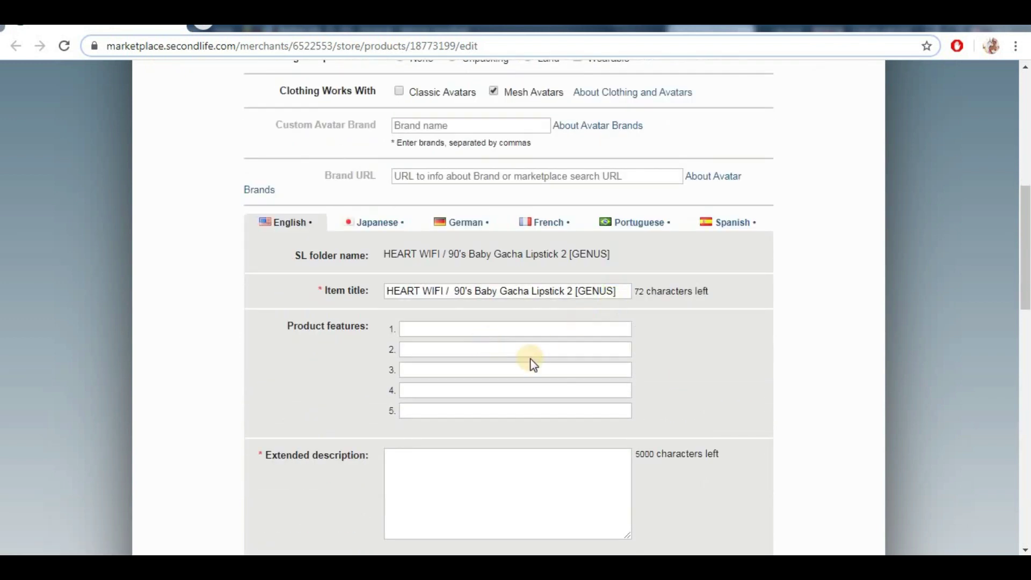
scroll(429, 317, down, 2)
click(442, 255)
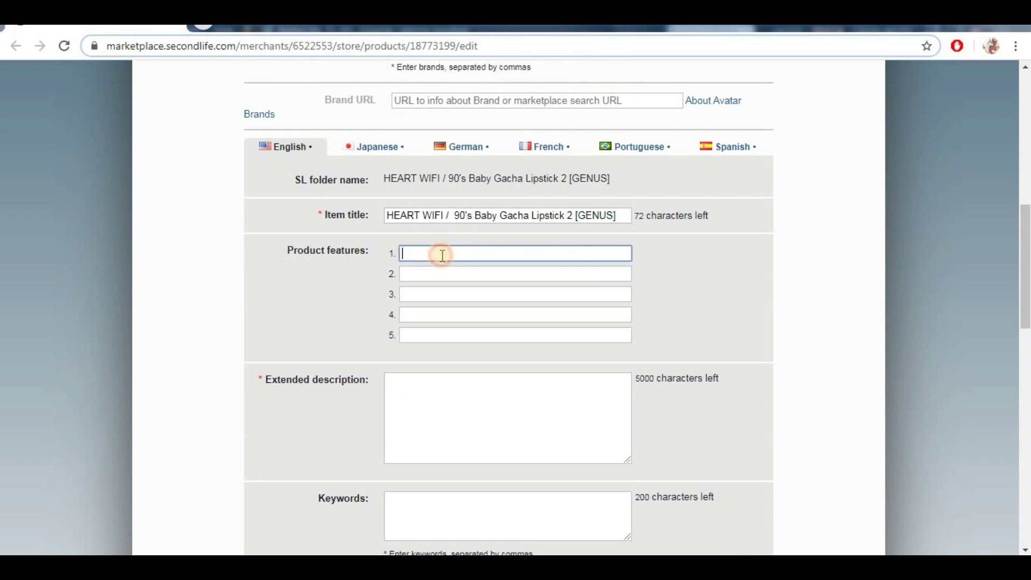
click(432, 281)
click(440, 402)
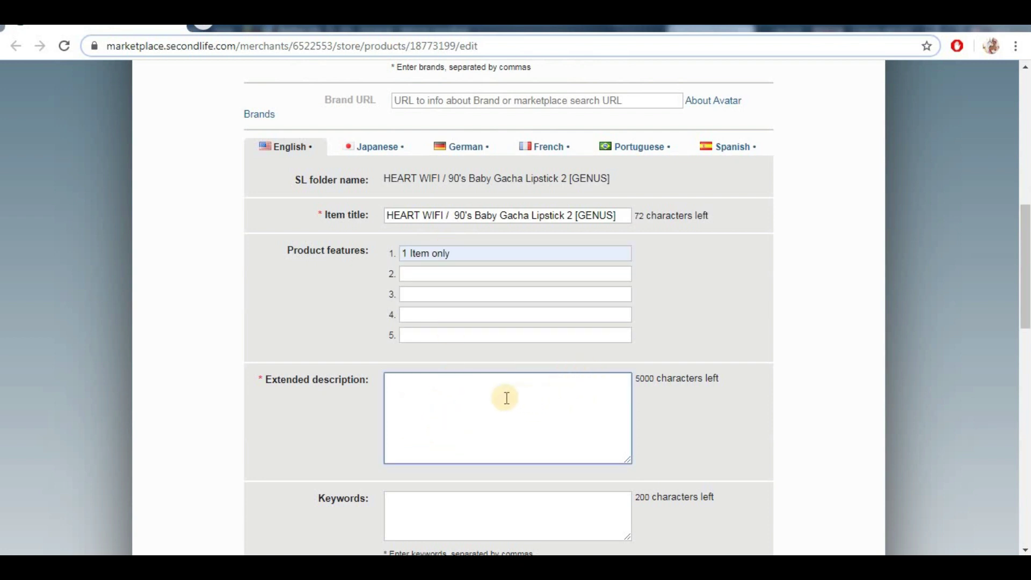
key(ctrl+v)
Step: Add the keywords 'makeup genus lip lipstick heart wifi cute'
scroll(462, 449, down, 3)
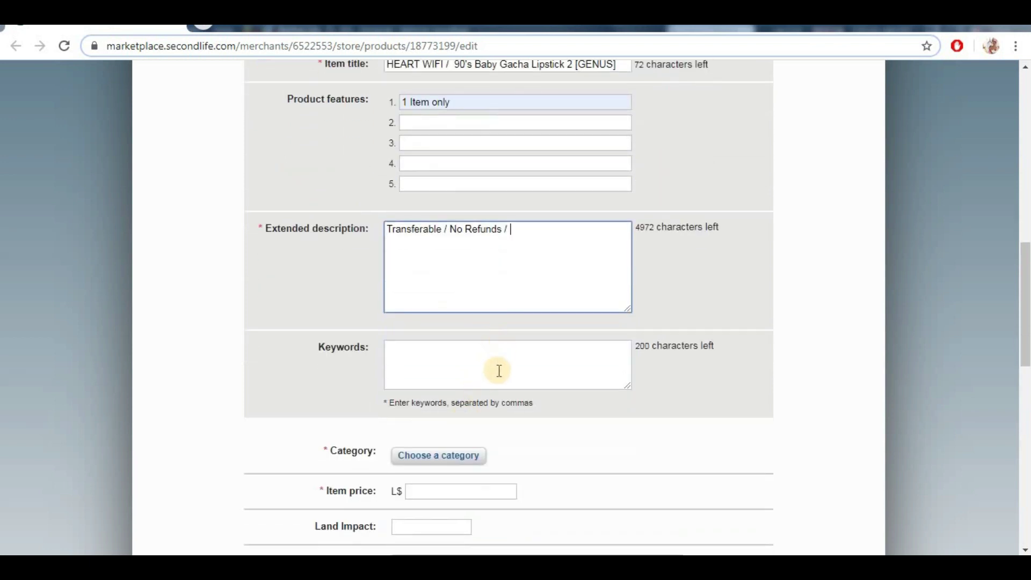
click(499, 372)
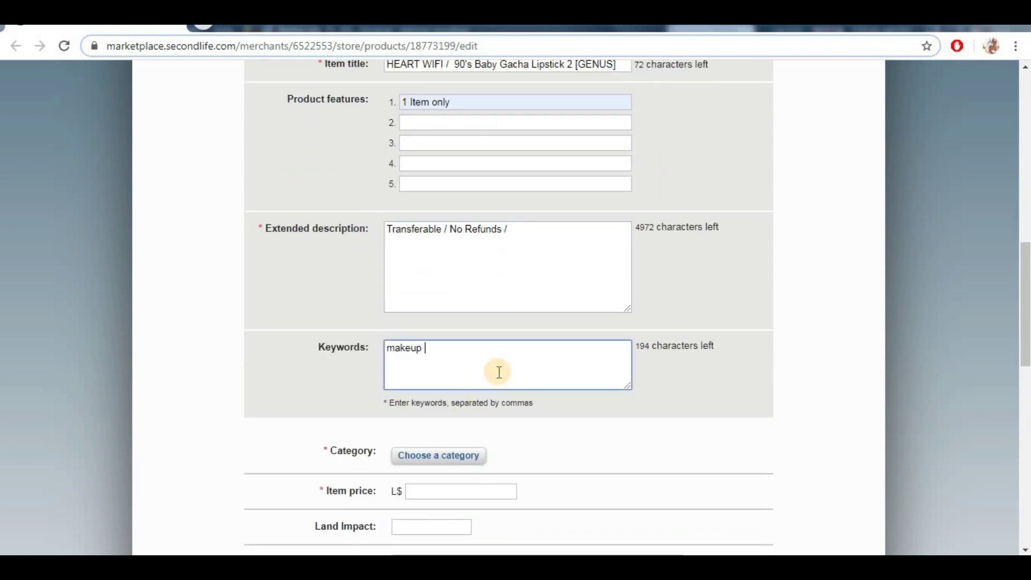
text(makeup genus lip lipstick heart wifi cute)
Step: File the lipstick listing under the Gachas category
scroll(430, 333, down, 4)
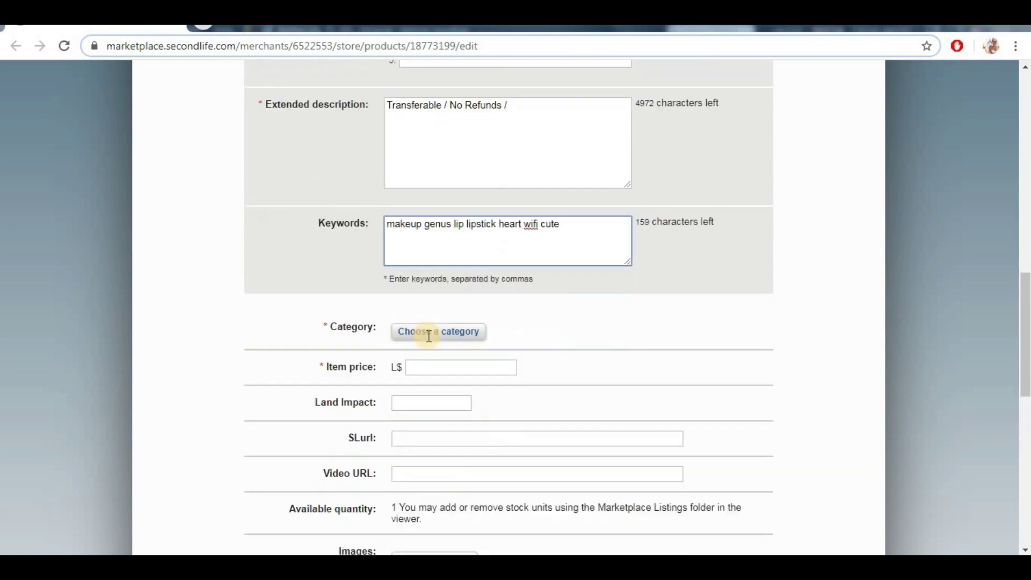
click(439, 229)
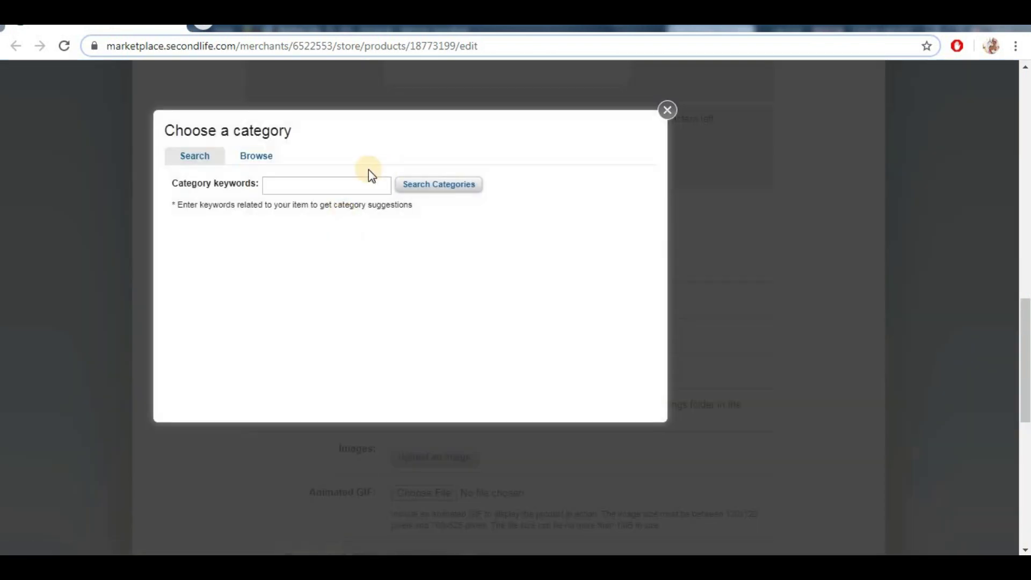
click(258, 161)
drag(642, 248, 640, 376)
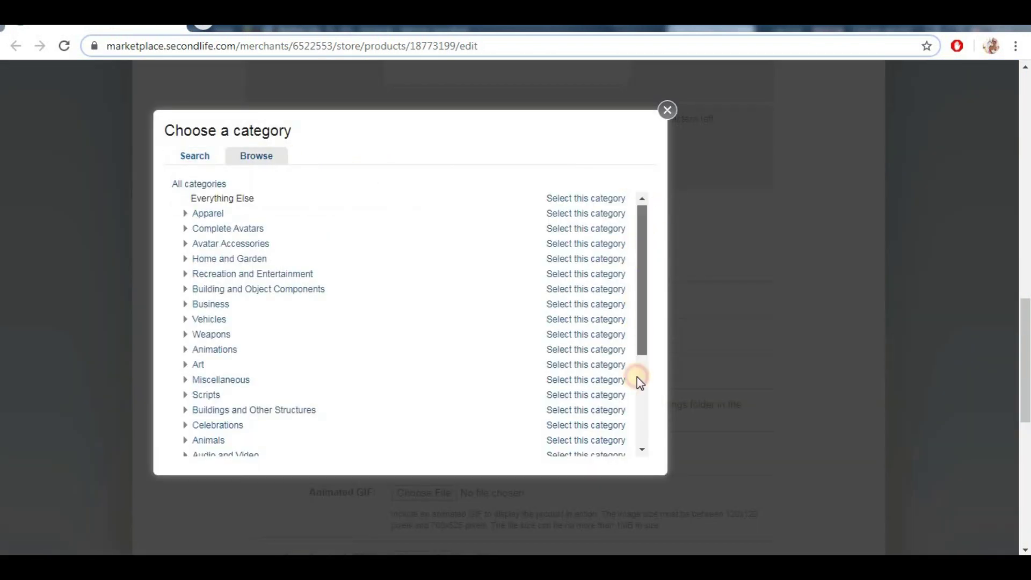
click(208, 449)
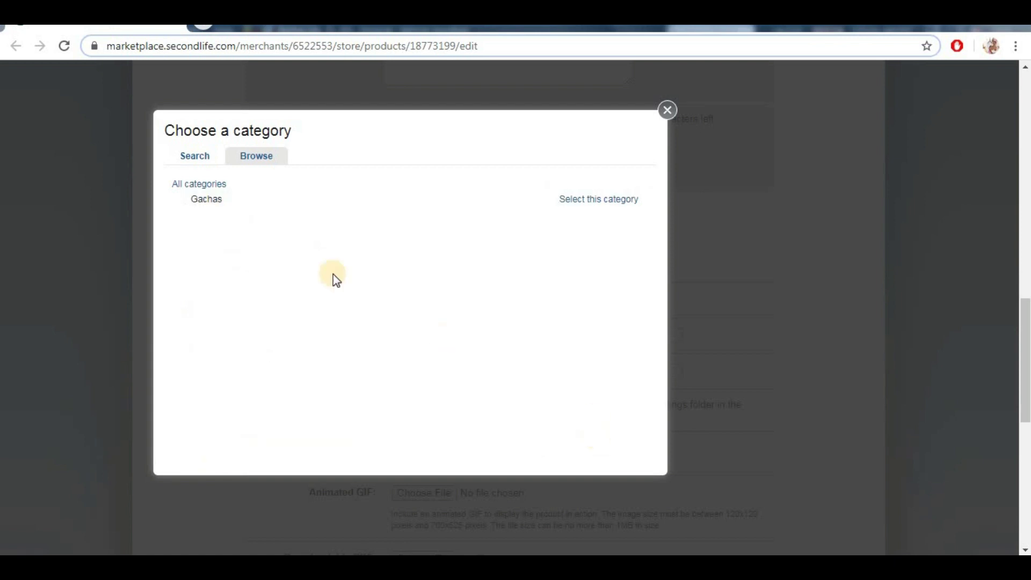
click(585, 201)
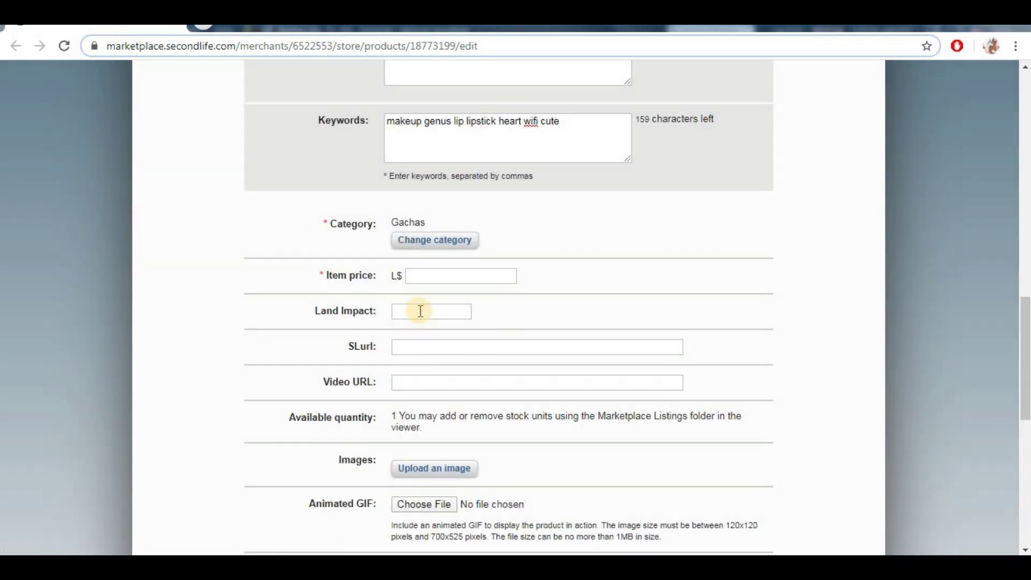
Step: Set the lipstick item price to L$75
click(448, 275)
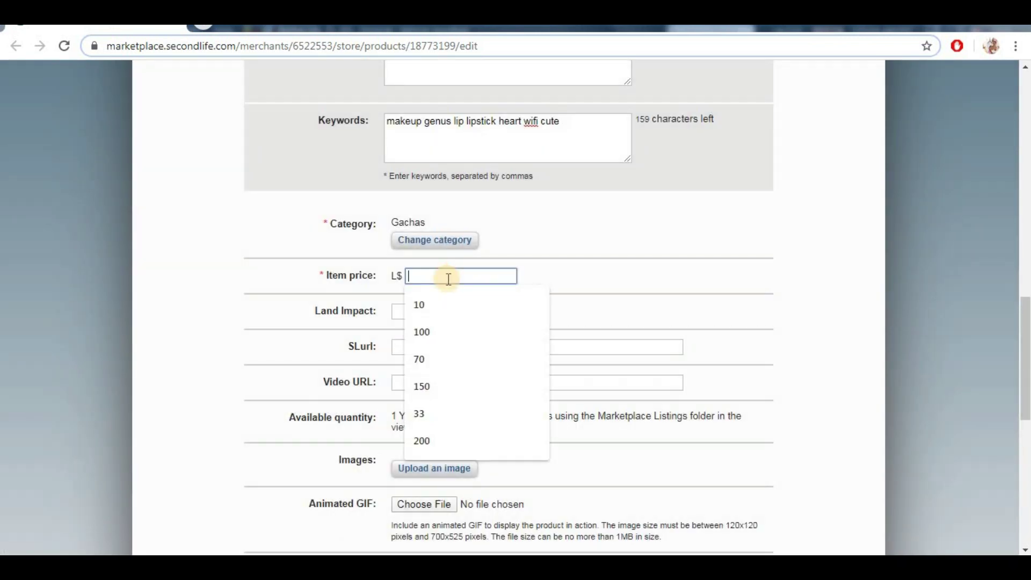
text(75)
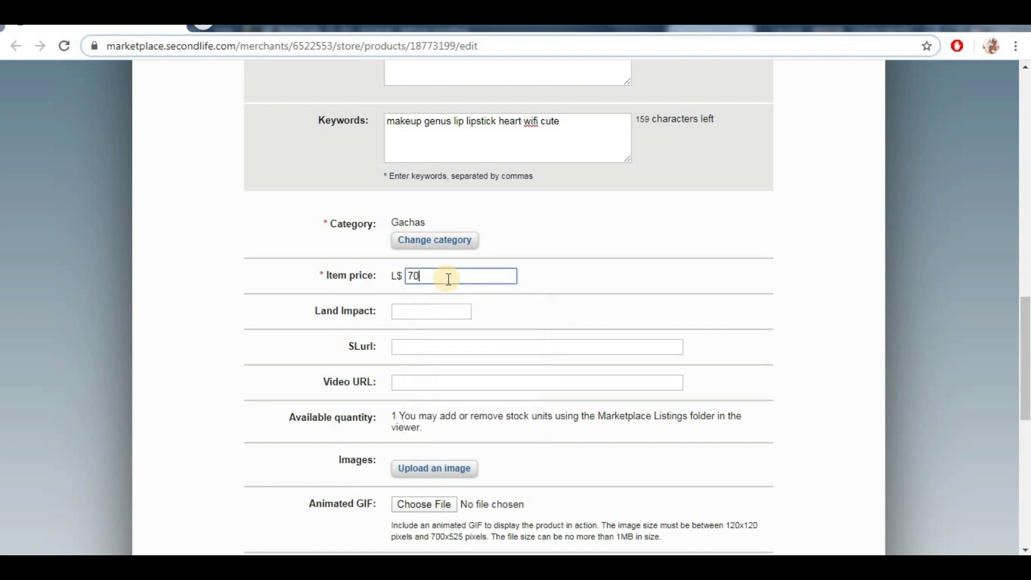
key(BackSpace)
text(5)
scroll(430, 304, down, 1)
scroll(715, 248, up, 10)
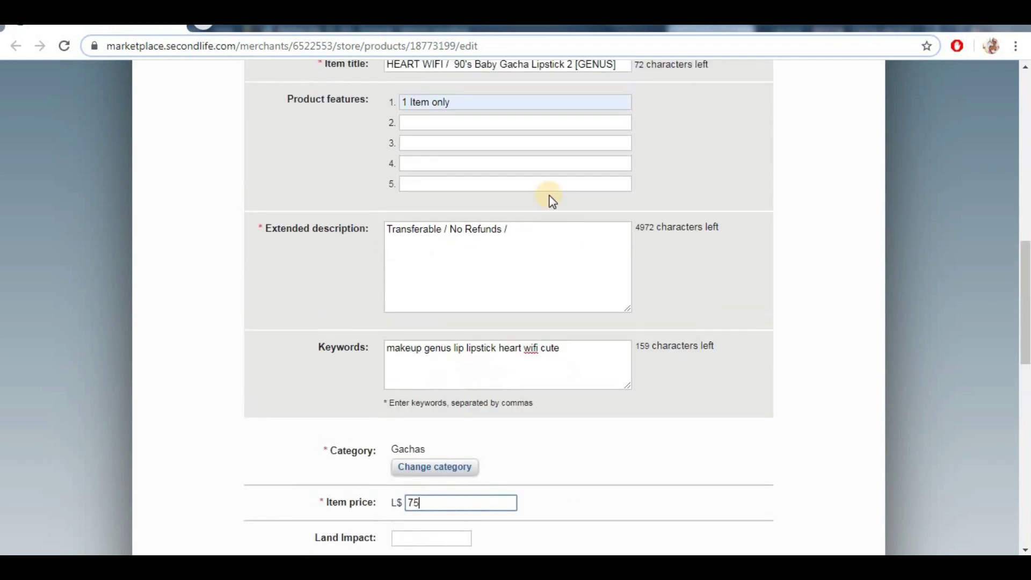
Step: Copy the lipstick item title and search the Marketplace for it
drag(617, 217, 382, 216)
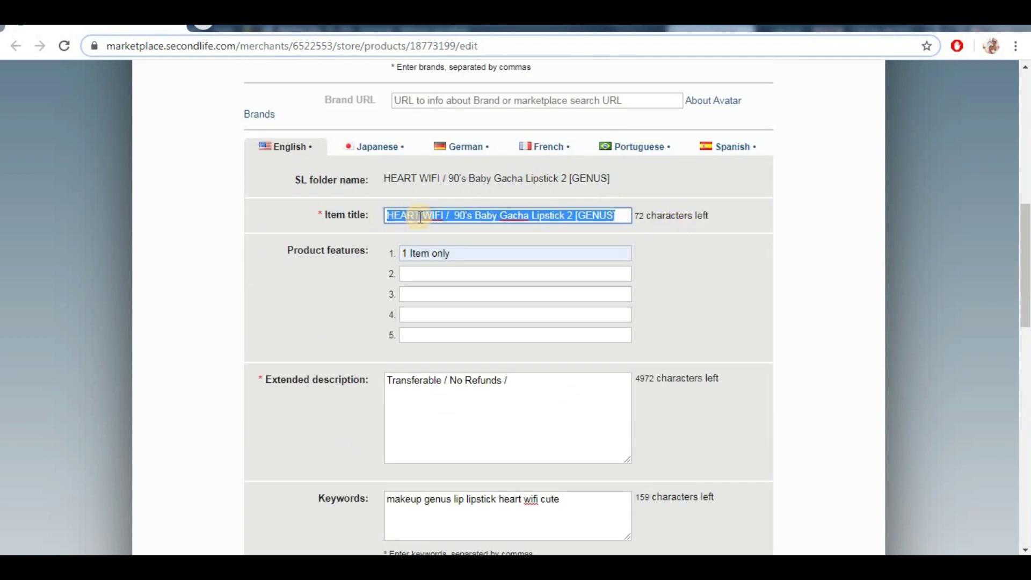
right_click(423, 218)
click(456, 248)
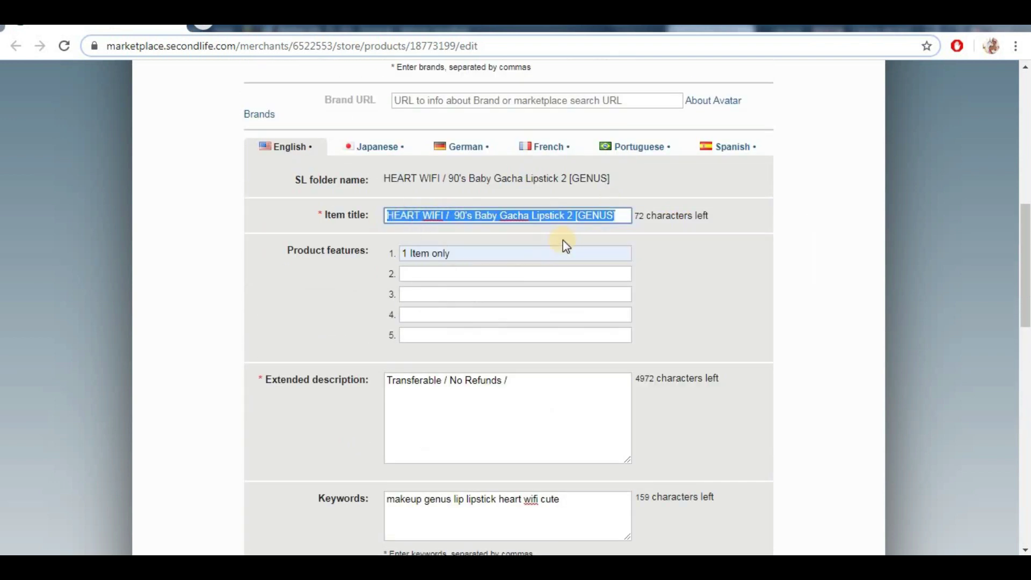
key(ctrl+Tab)
click(667, 151)
key(ctrl+v)
key(Return)
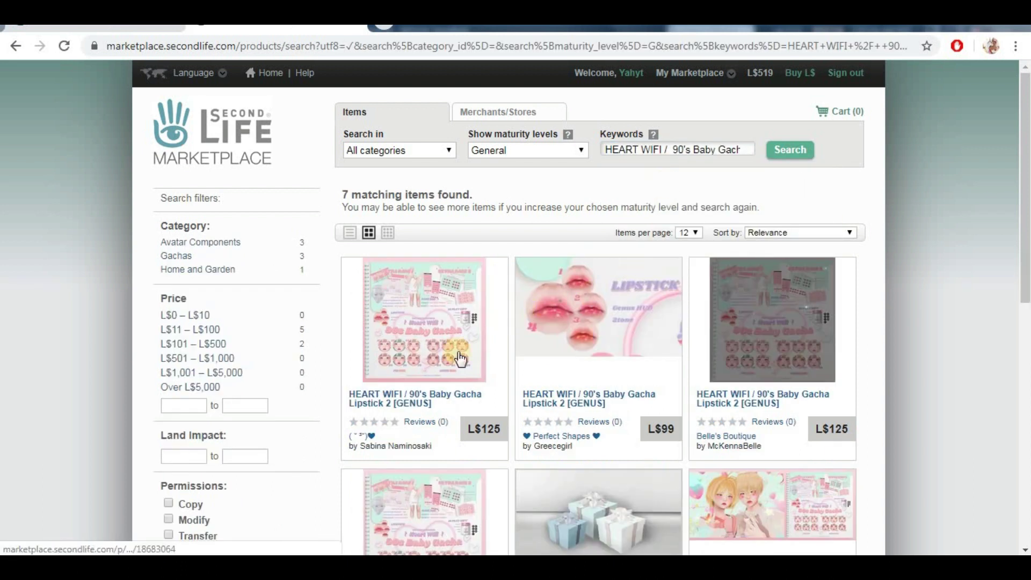
Step: Open the matching gacha product and save its image as heart_wifi.jpg
click(456, 350)
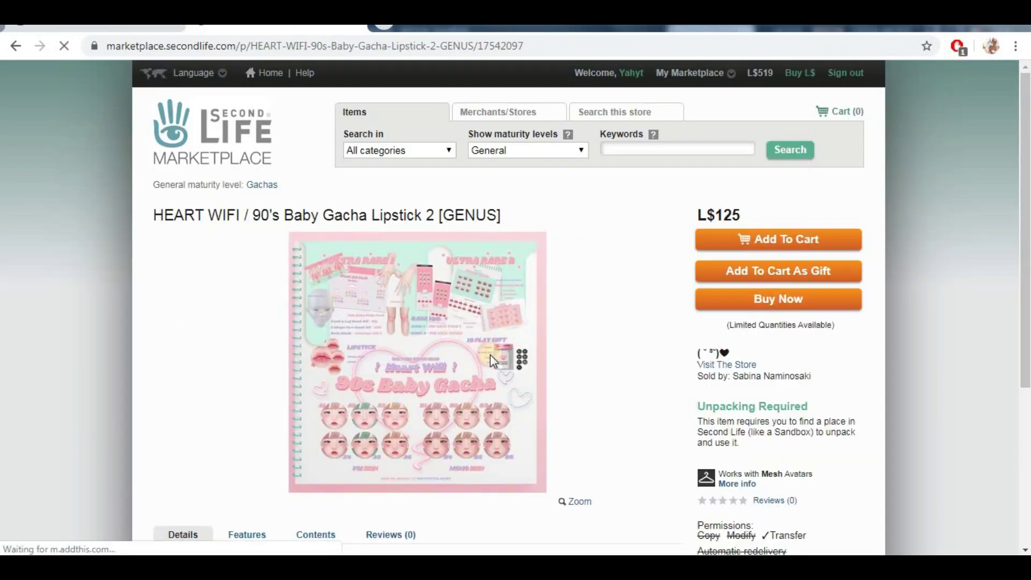
click(479, 349)
right_click(501, 281)
click(515, 287)
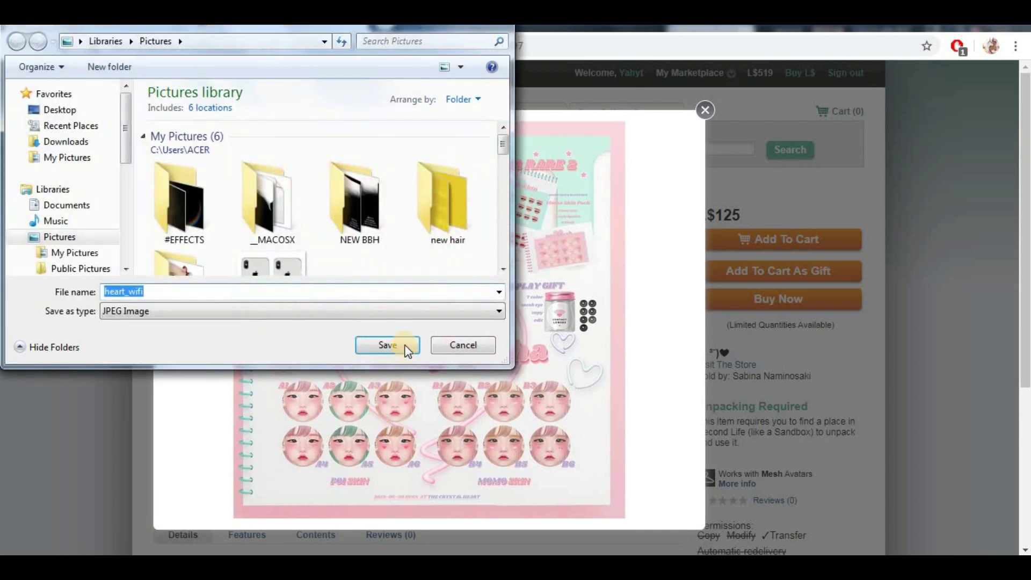
click(403, 344)
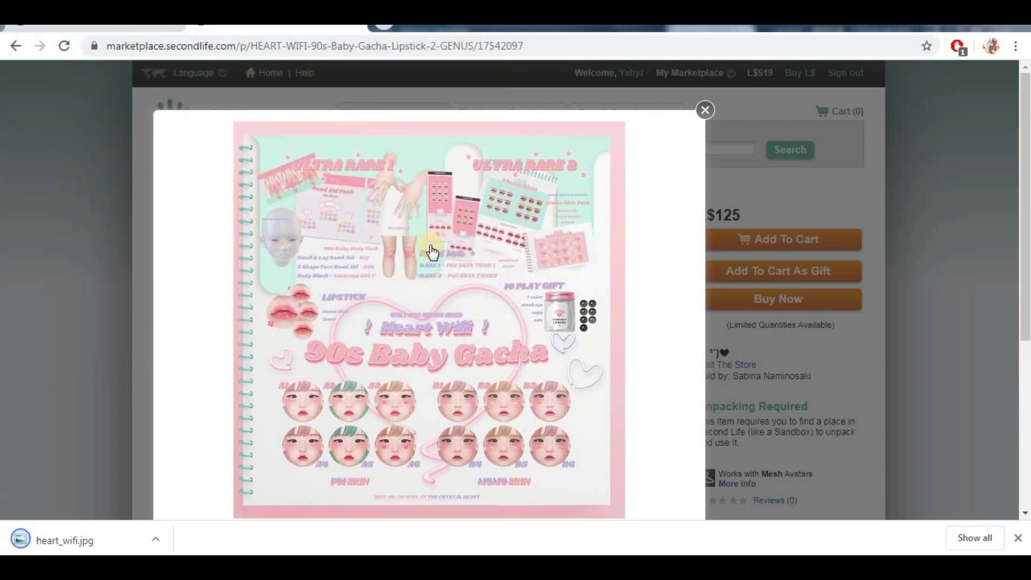
Step: Back on the edit page, choose an image to upload and update the listing
key(ctrl+Tab)
scroll(443, 416, down, 3)
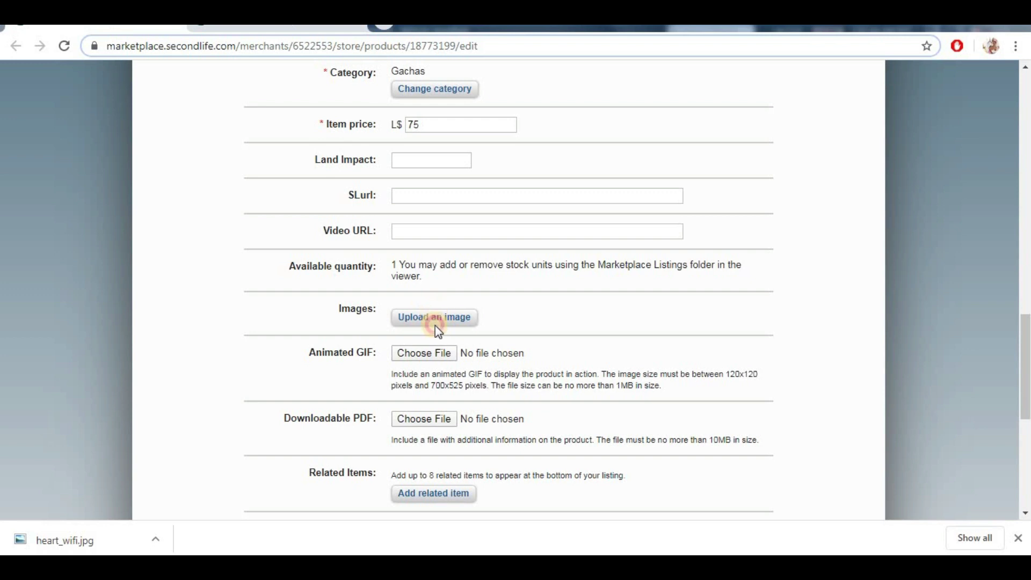
click(435, 322)
click(378, 253)
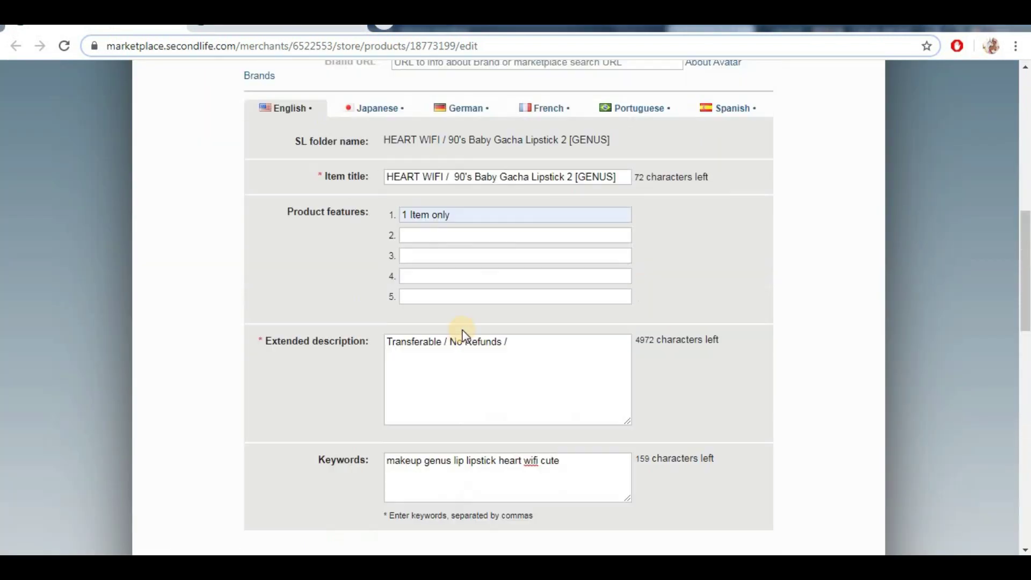
scroll(459, 341, up, 10)
scroll(381, 336, down, 20)
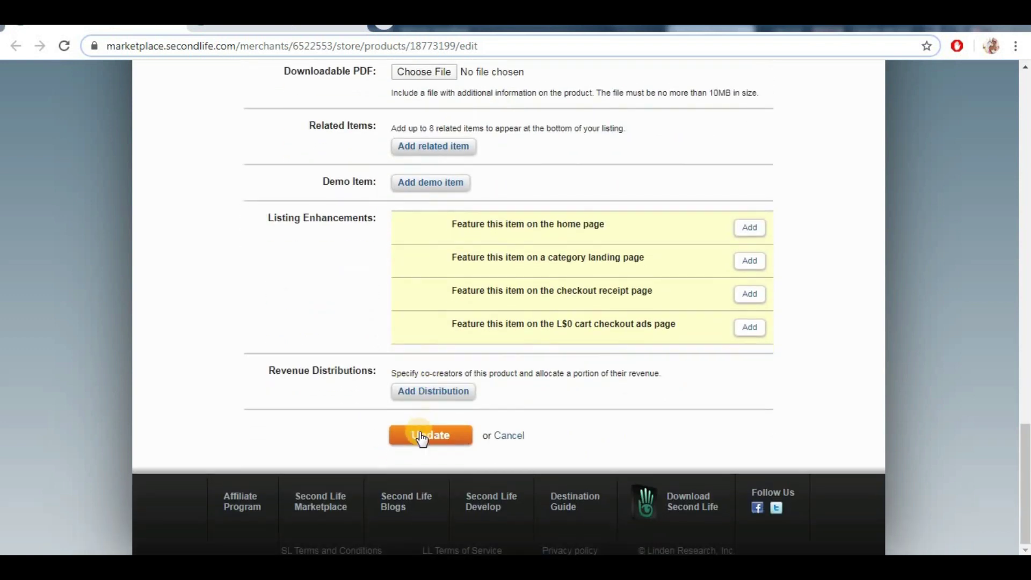
click(422, 436)
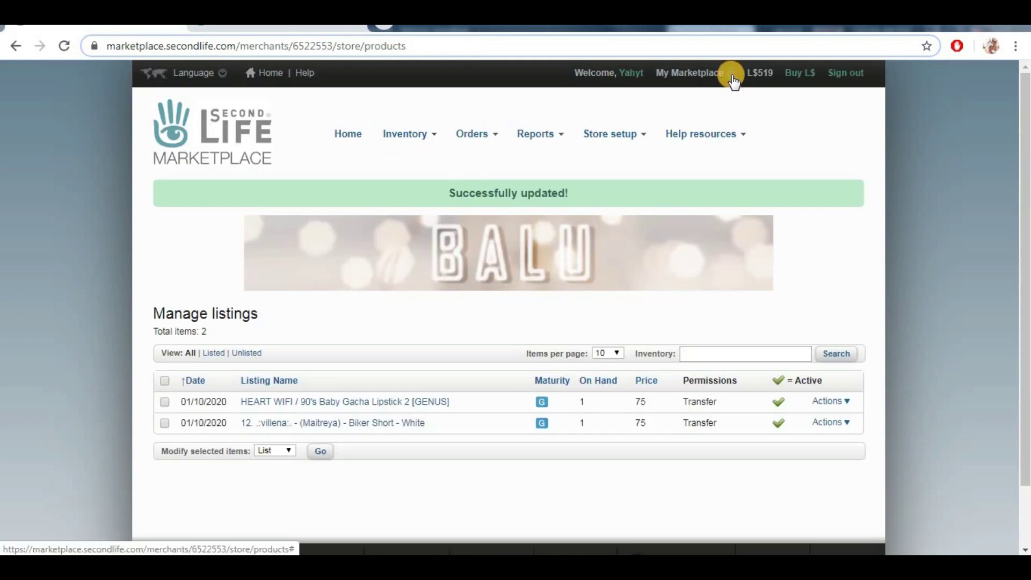
Step: Open the Balu store via My store and review Lipstick 2 and Biker Short at L$75
click(734, 81)
click(683, 129)
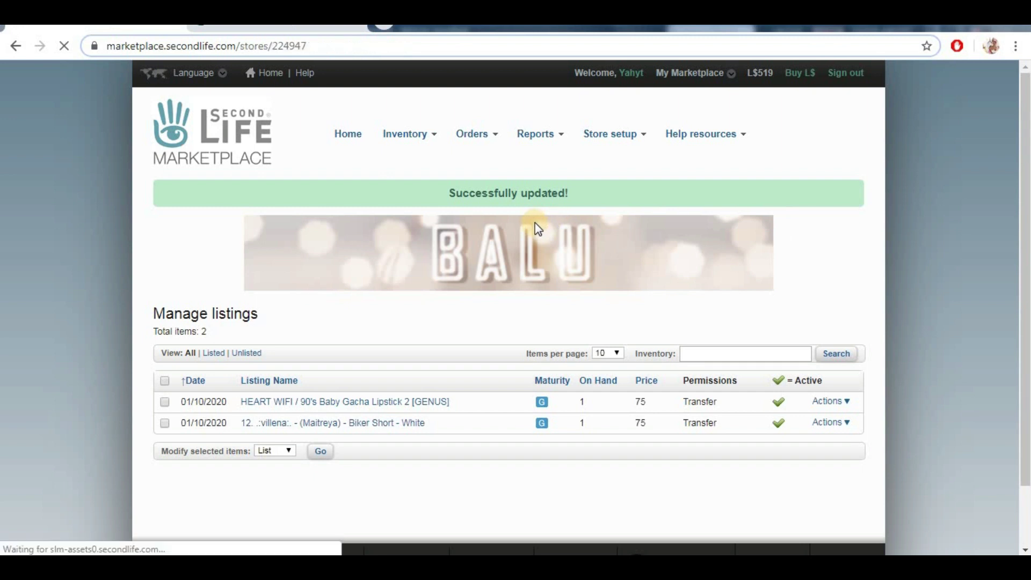
scroll(868, 189, down, 3)
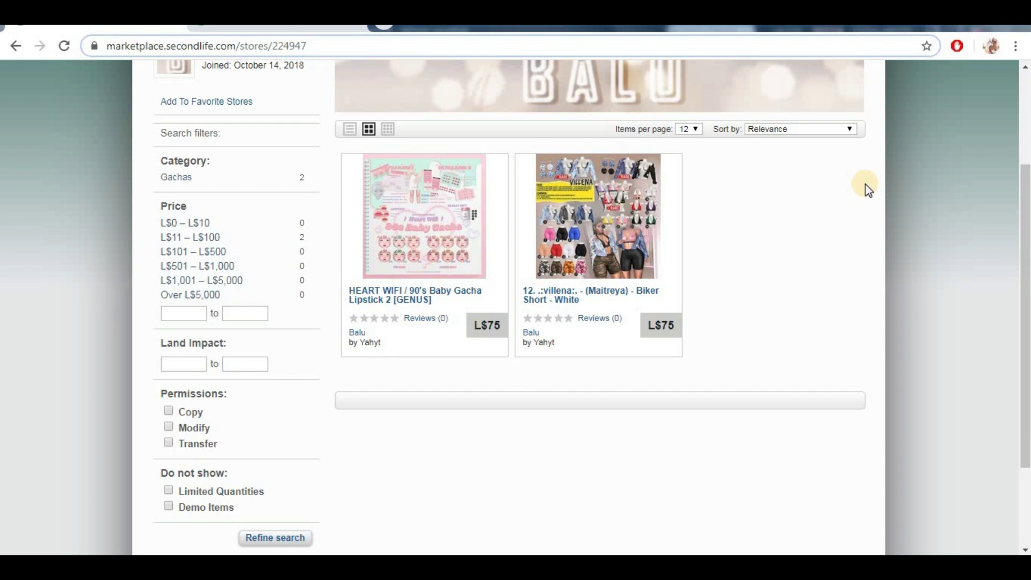
scroll(821, 203, up, 2)
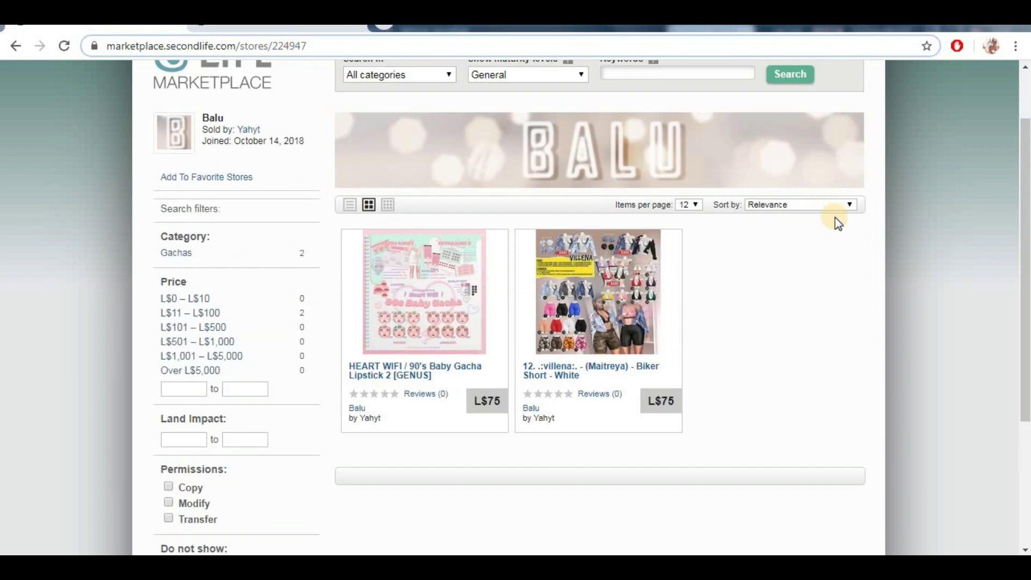
scroll(839, 226, up, 2)
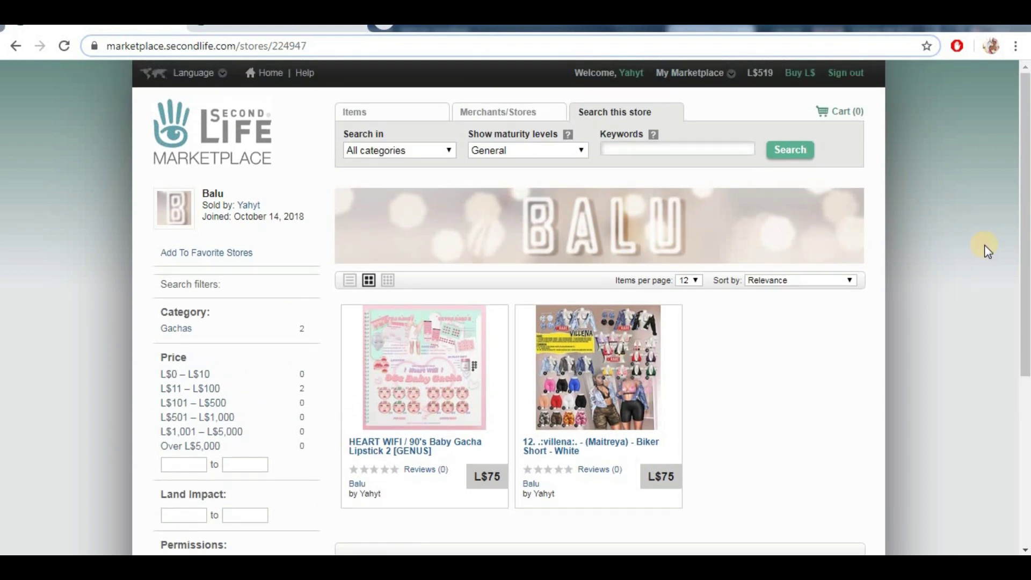